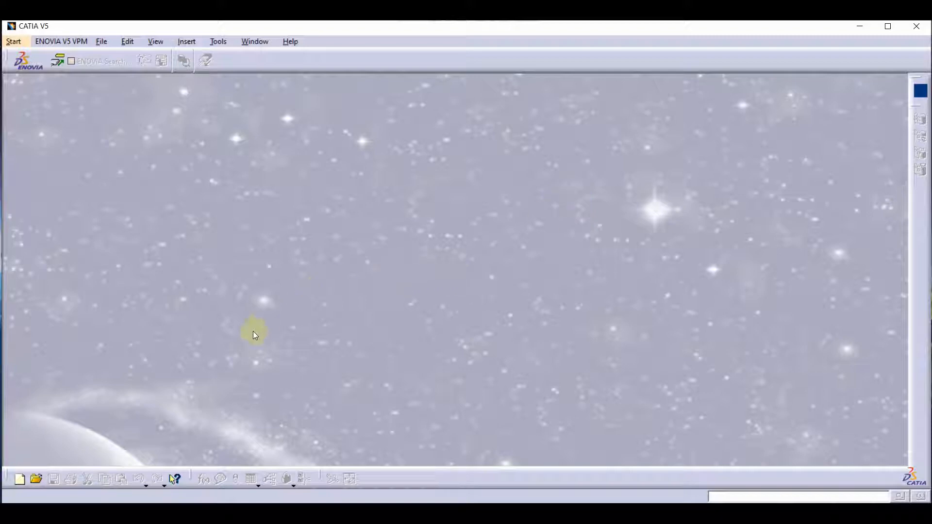
# Step: Create a new document of type Part
pyautogui.click(22, 480)
pyautogui.click(783, 401)
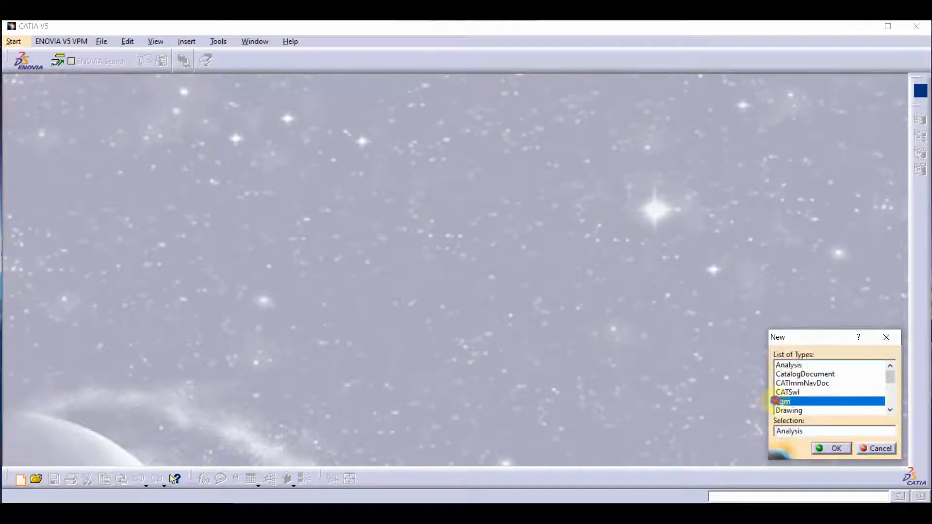
pyautogui.scroll(-3, 780, 403)
pyautogui.scroll(-1, 781, 403)
pyautogui.doubleClick(783, 364)
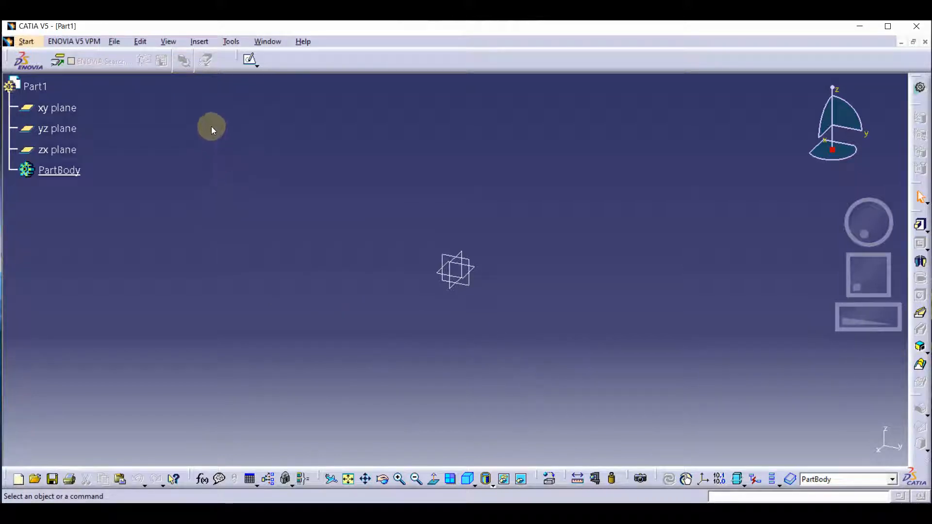
pyautogui.click(197, 43)
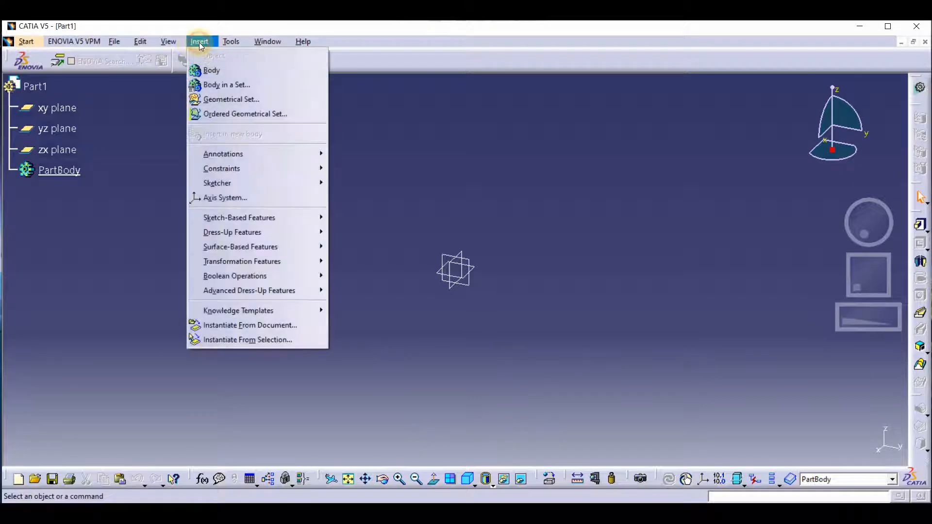
pyautogui.moveTo(269, 219)
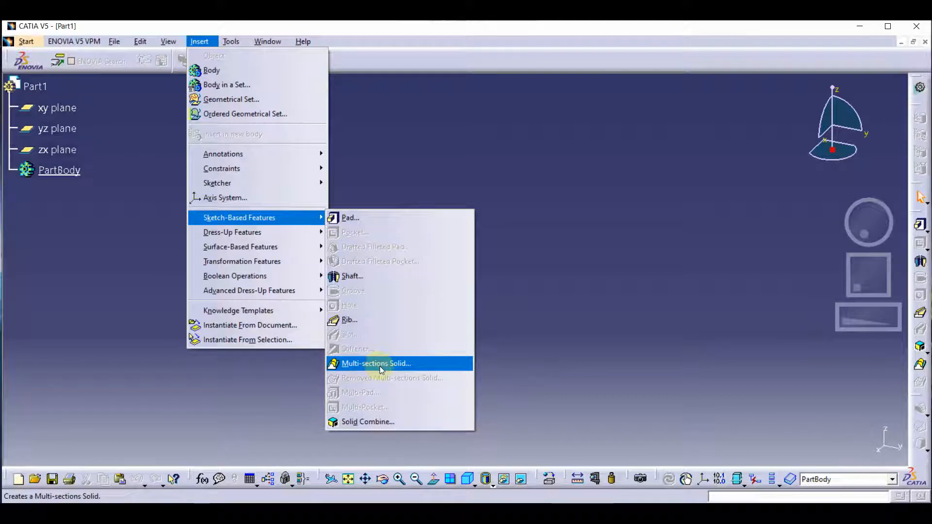
pyautogui.click(558, 317)
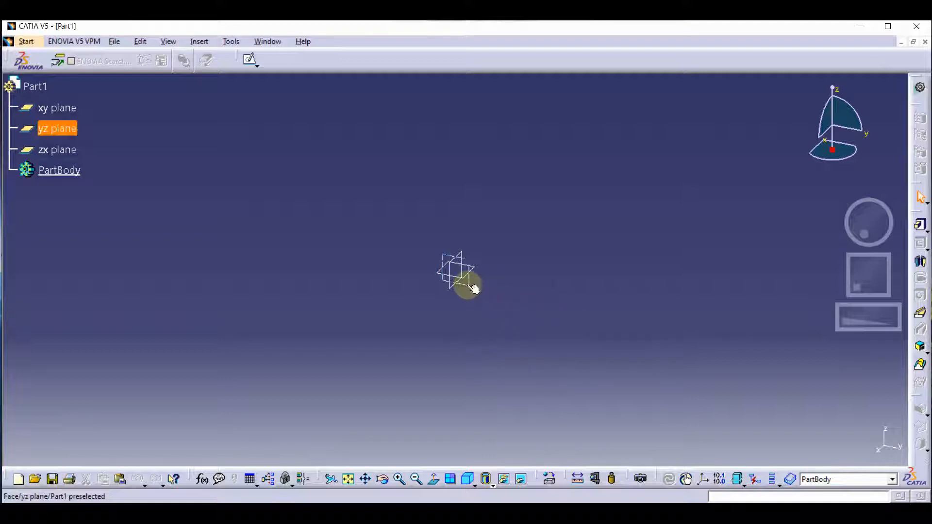
# Step: Sketch a horizontal elongated hole on the xy plane around the origin, with about 38 mm radius and 126 mm between centers
pyautogui.click(434, 275)
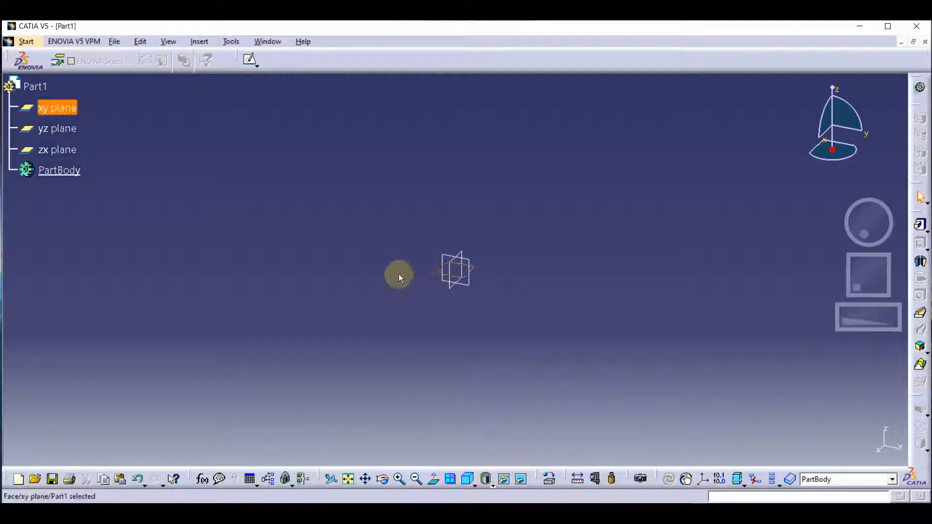
pyautogui.click(249, 64)
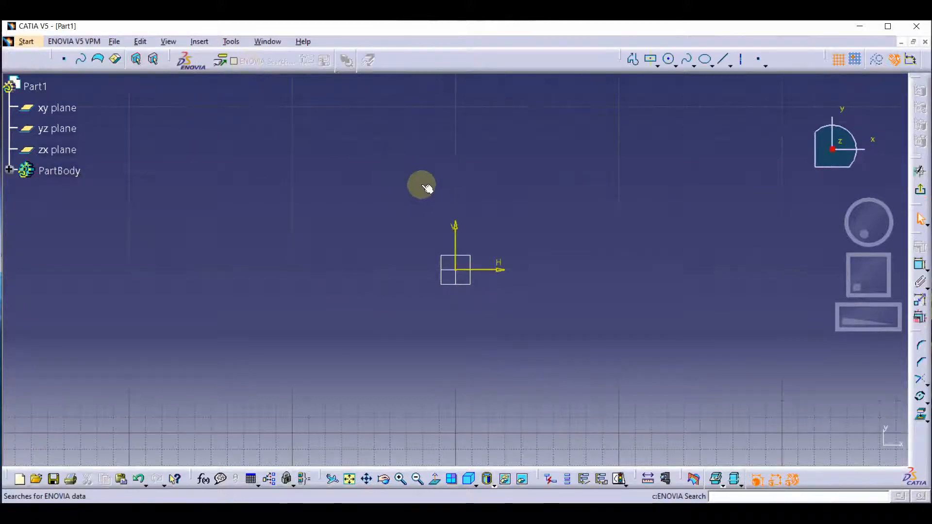
pyautogui.click(658, 66)
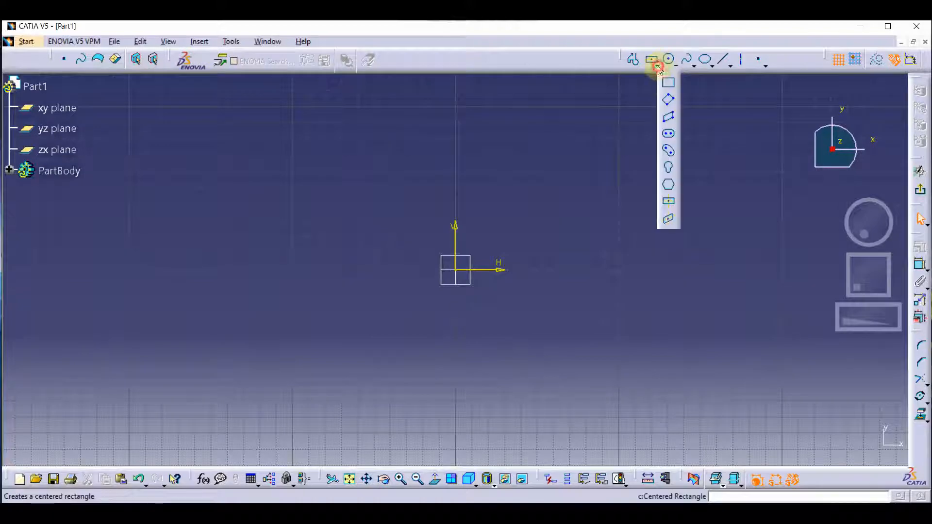
pyautogui.click(670, 136)
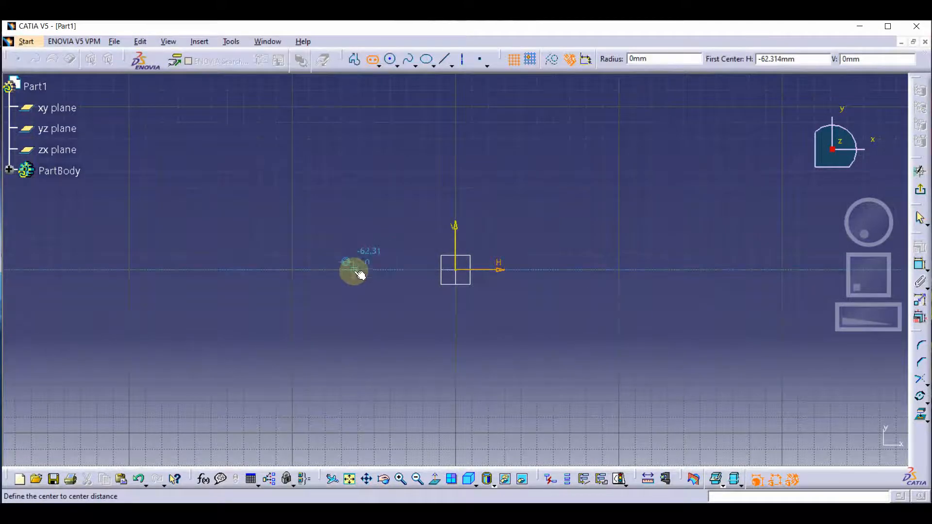
pyautogui.click(360, 275)
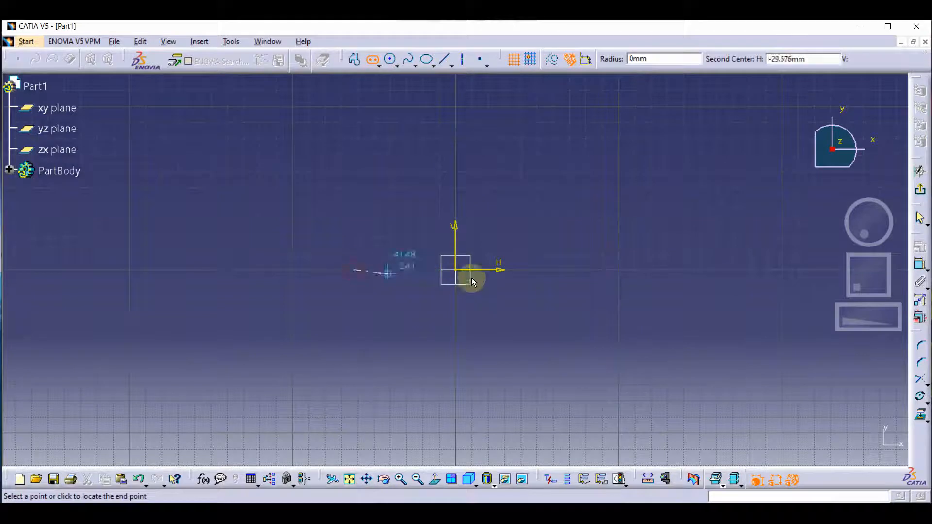
pyautogui.click(561, 269)
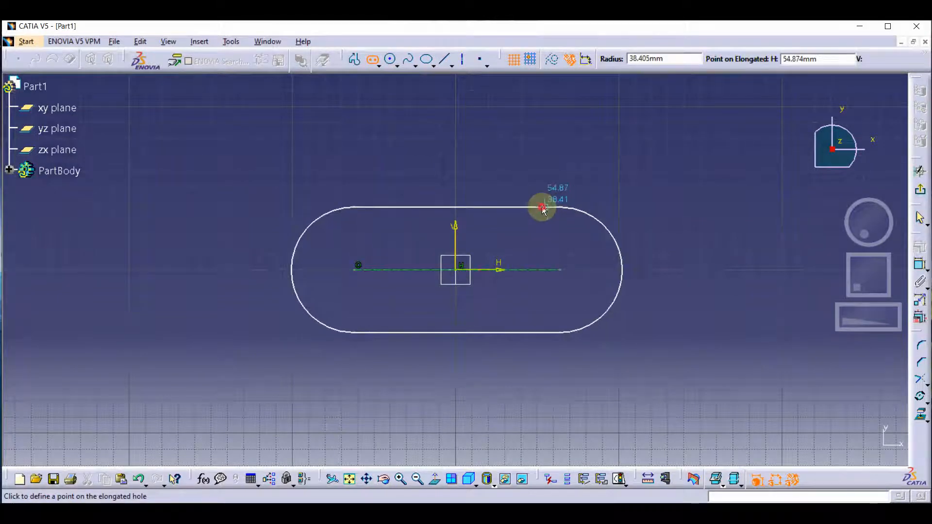
pyautogui.click(542, 208)
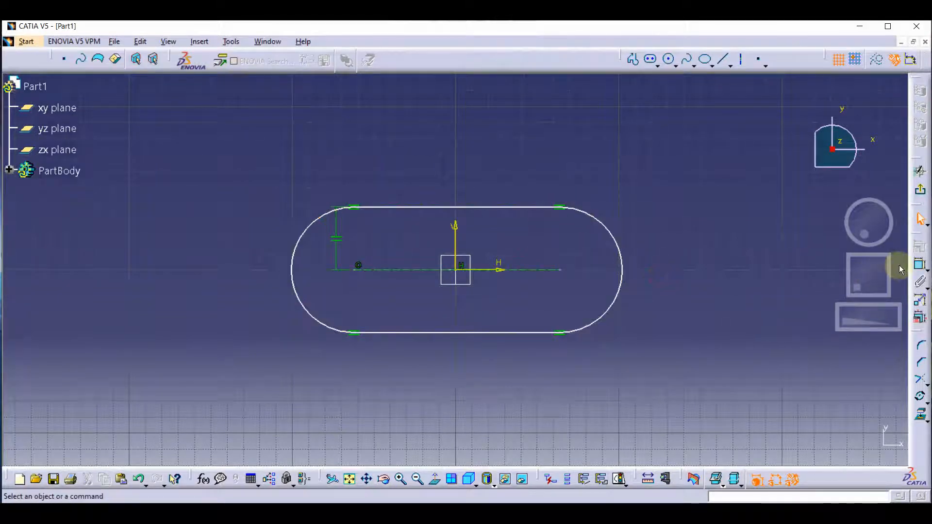
# Step: Dimension the elongated profile's end arc and set its radius to 50 mm
pyautogui.click(917, 268)
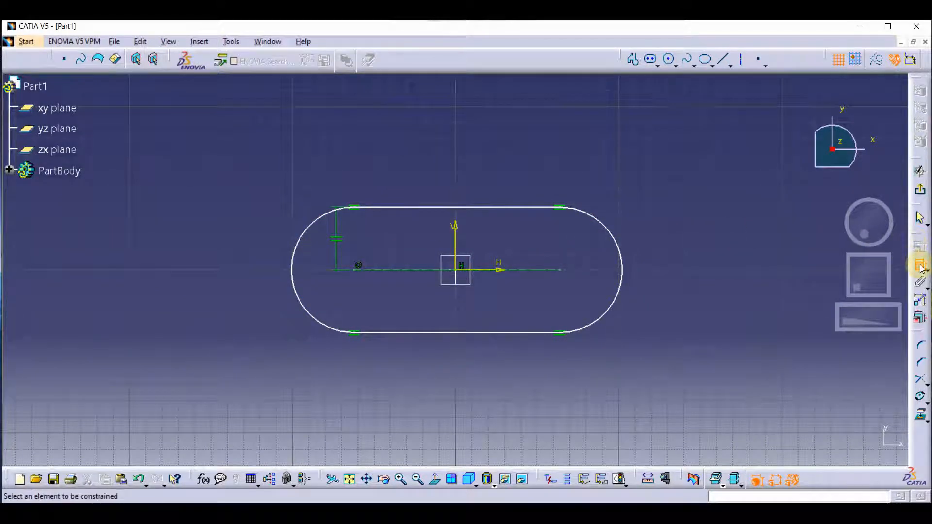
pyautogui.click(297, 231)
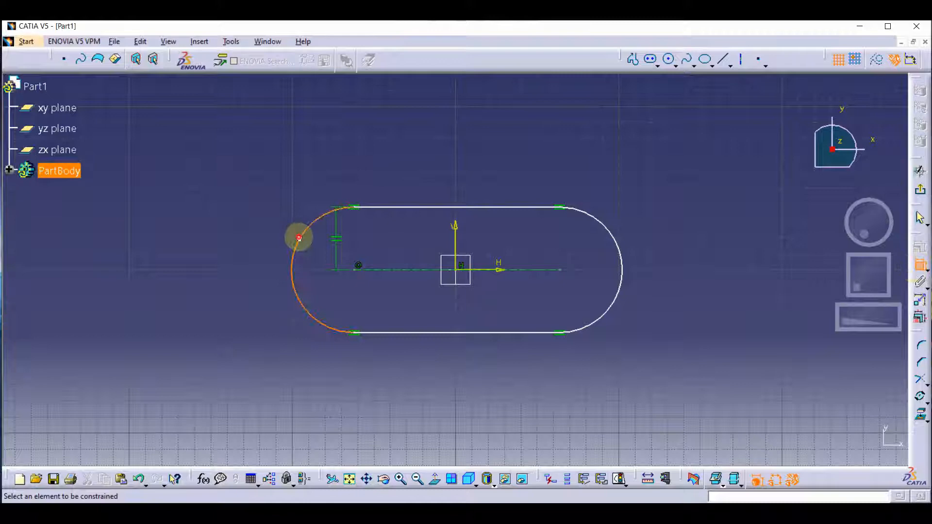
pyautogui.doubleClick(254, 208)
pyautogui.write('50')
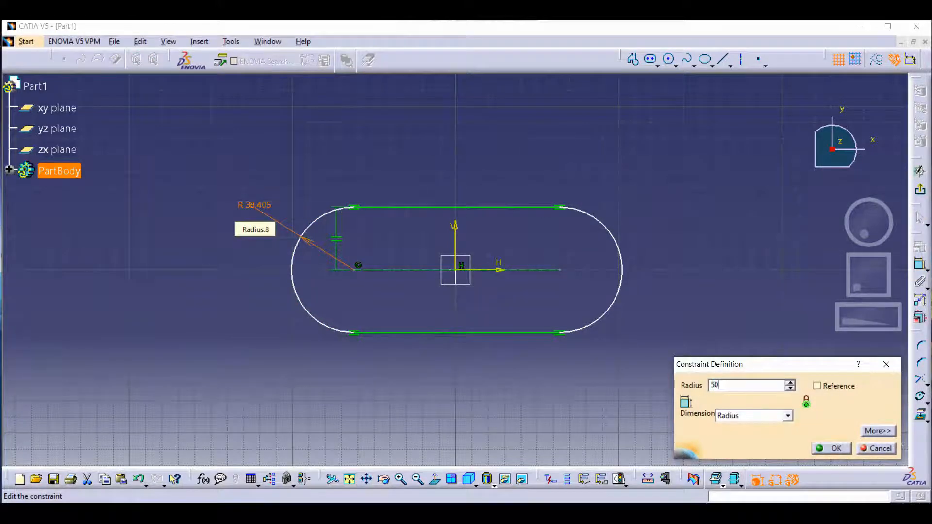
pyautogui.press('Return')
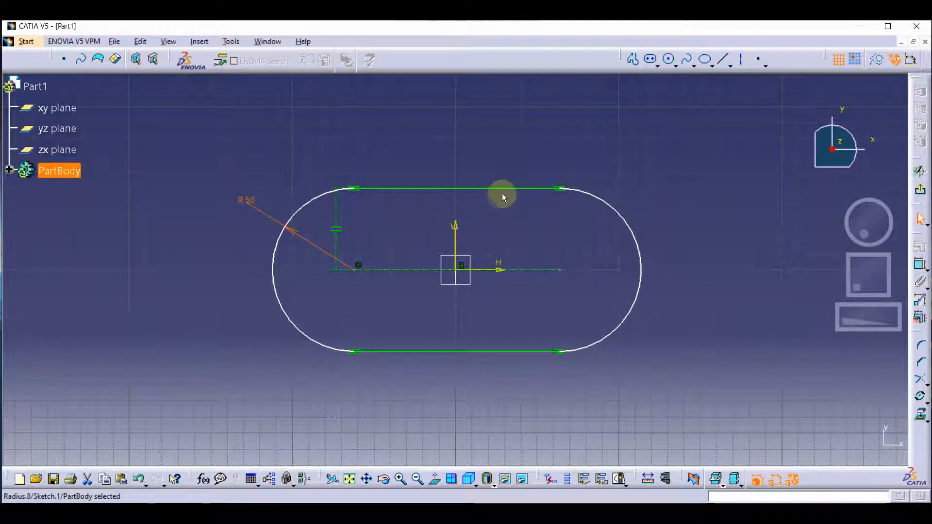
# Step: Dimension the upper straight edge of the profile and set its length to 120 mm
pyautogui.click(501, 189)
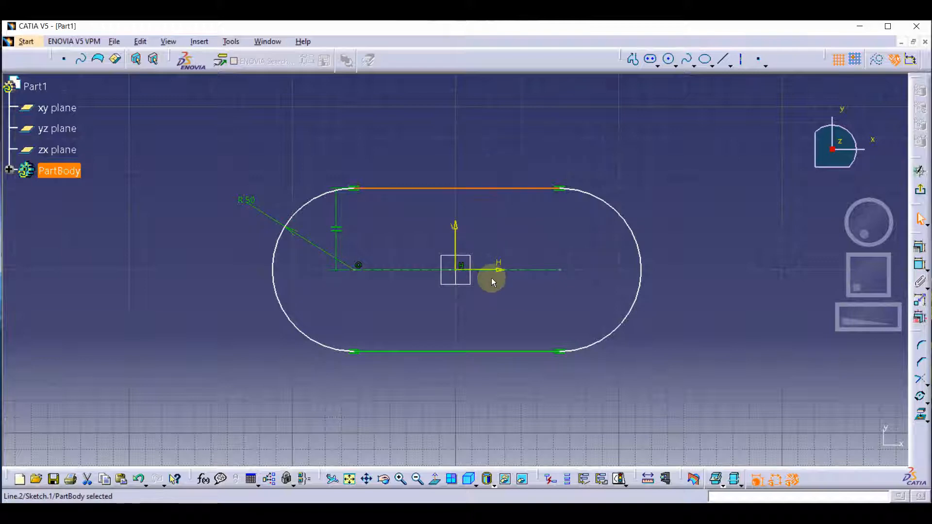
pyautogui.click(920, 265)
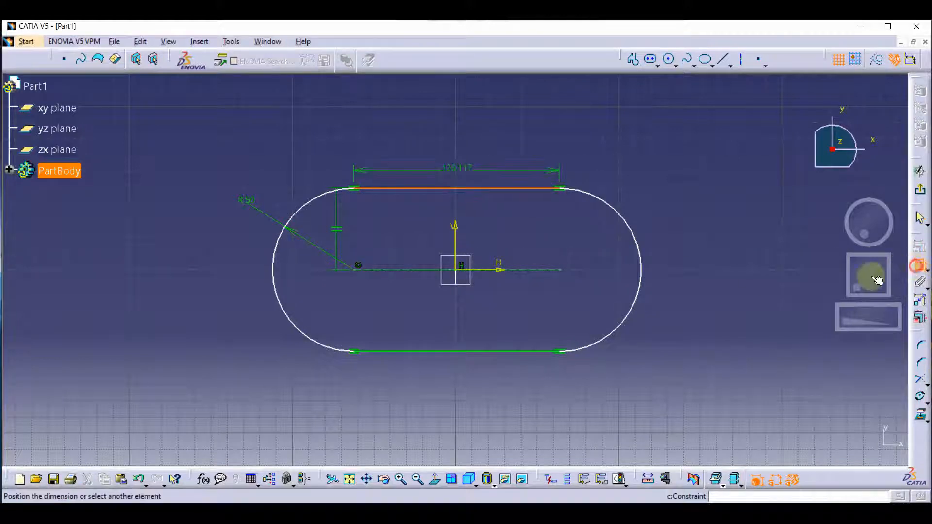
pyautogui.click(448, 157)
pyautogui.write('12')
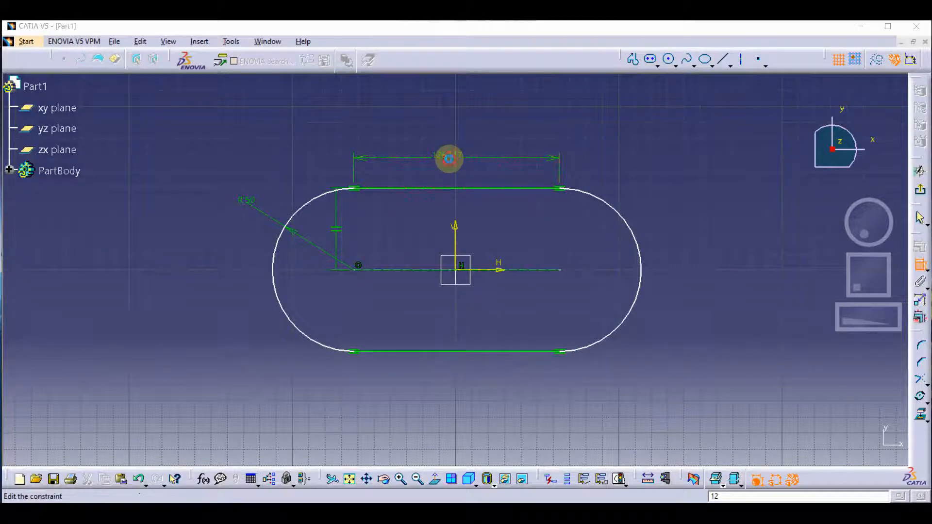
pyautogui.doubleClick(448, 156)
pyautogui.write('120')
pyautogui.press('Return')
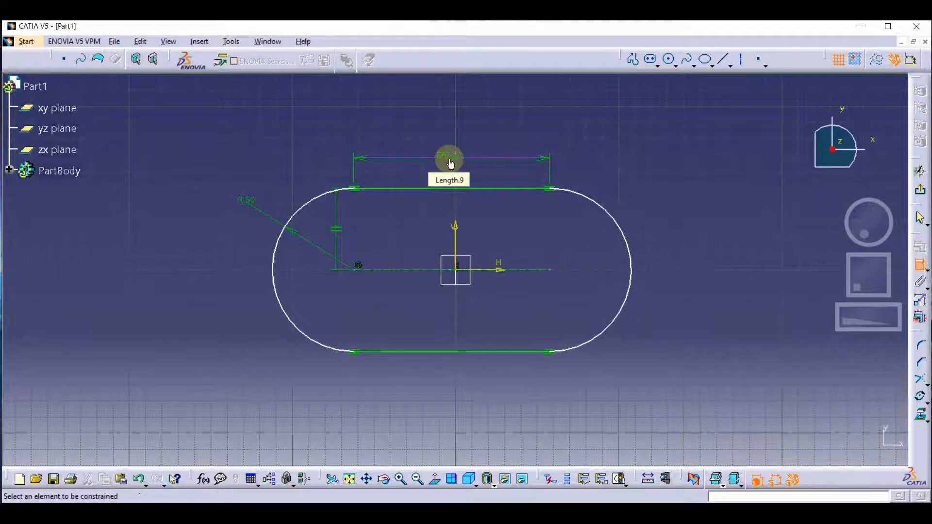
# Step: Constrain the right arc center to 60 mm from the vertical axis and exit the sketch
pyautogui.click(454, 242)
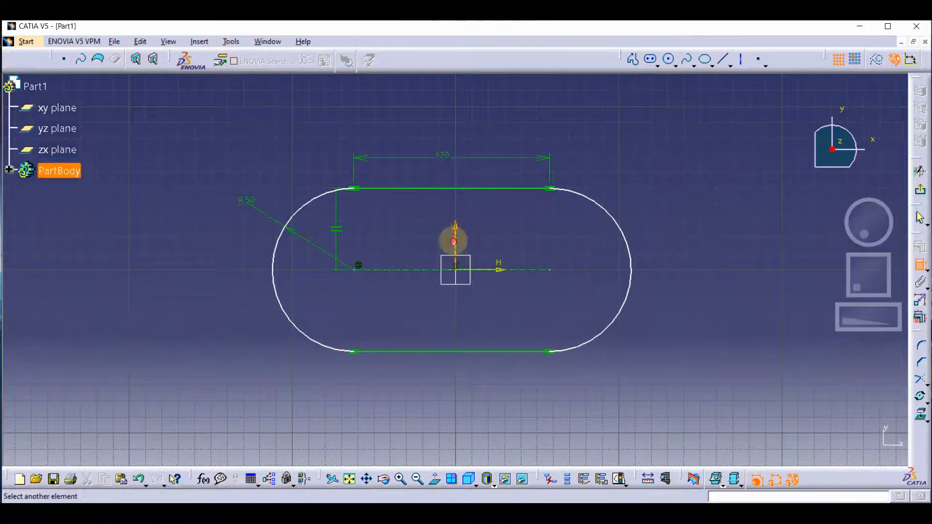
pyautogui.click(550, 270)
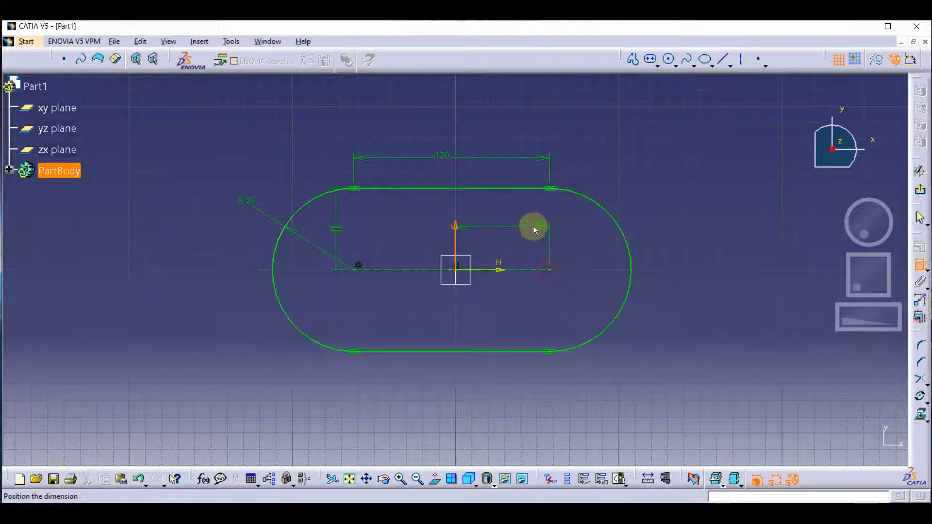
pyautogui.click(533, 226)
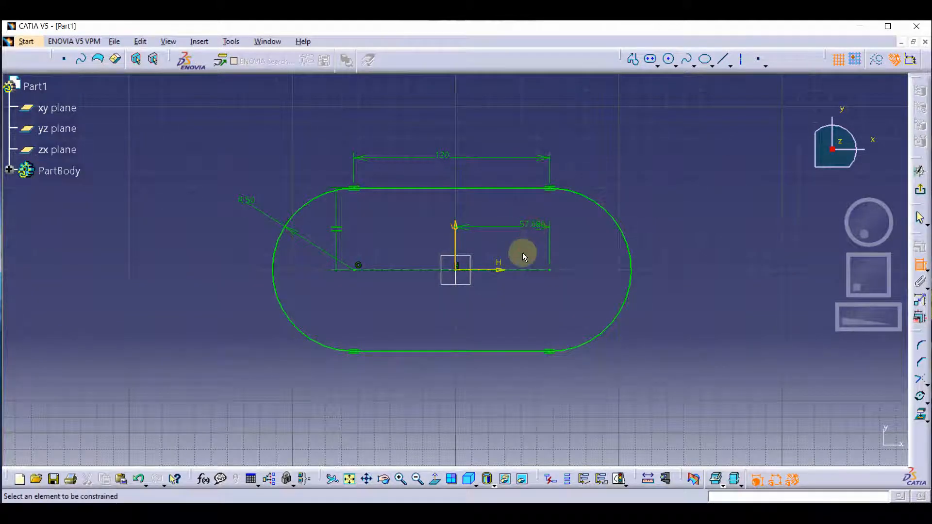
pyautogui.doubleClick(516, 226)
pyautogui.write('6')
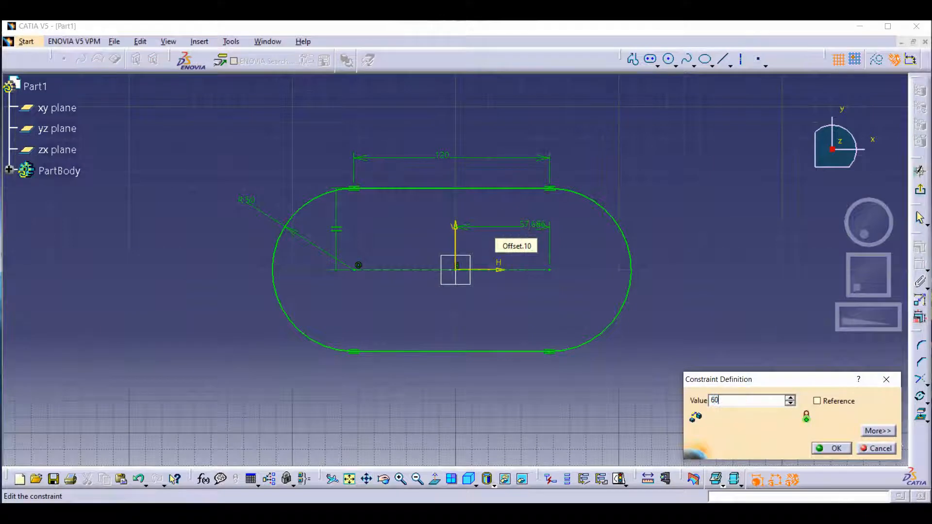
pyautogui.write('0')
pyautogui.click(832, 448)
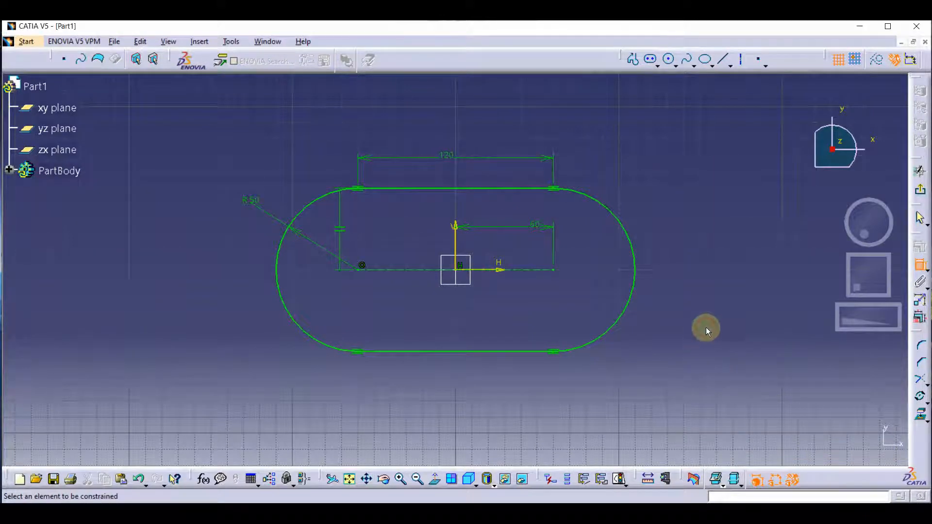
pyautogui.click(918, 194)
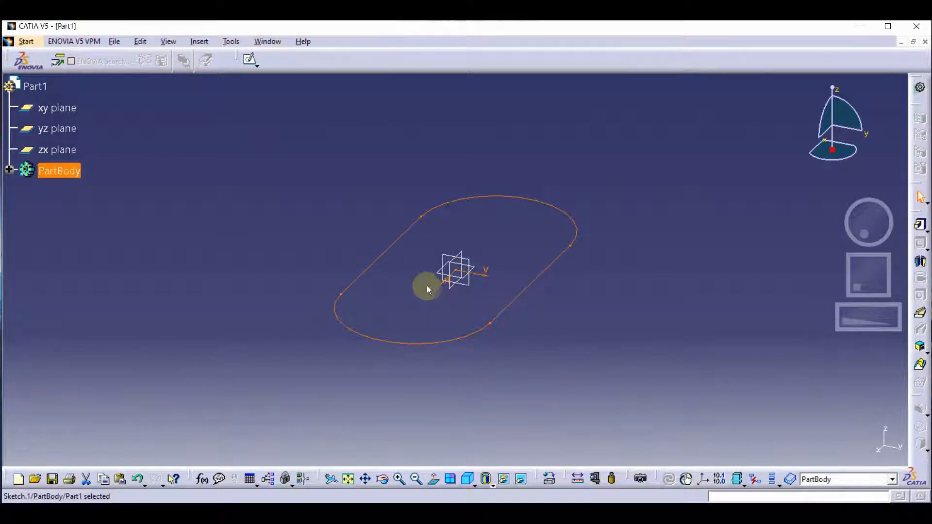
# Step: In the Generative Shape Design workbench, create a plane offset 80 mm from the xy plane
pyautogui.click(438, 274)
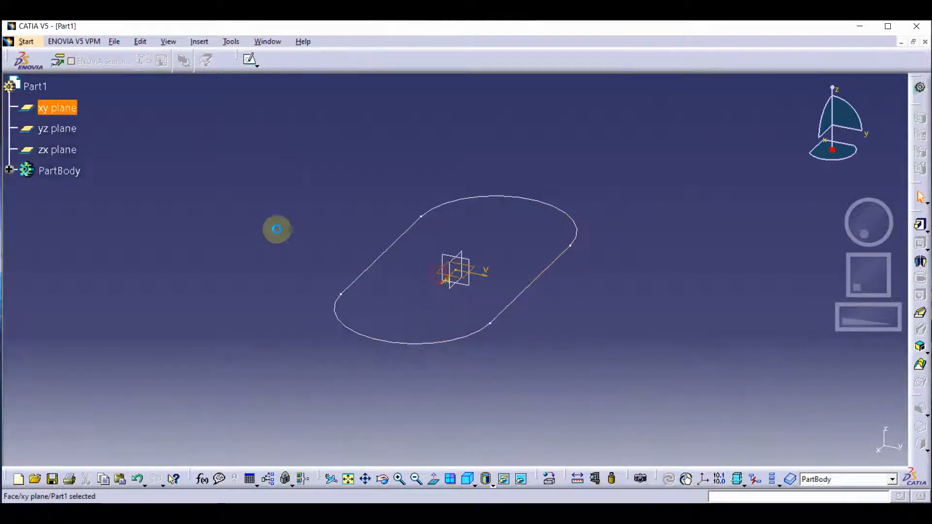
pyautogui.click(41, 43)
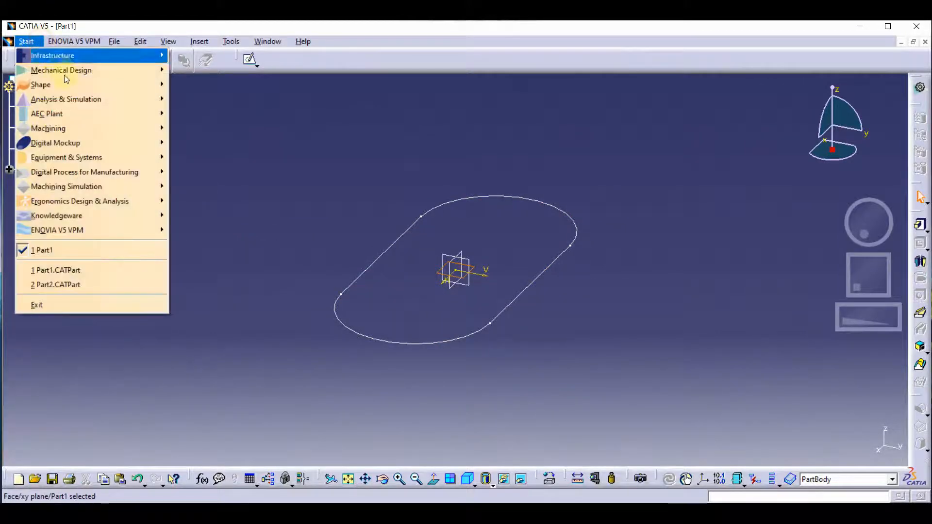
pyautogui.moveTo(136, 90)
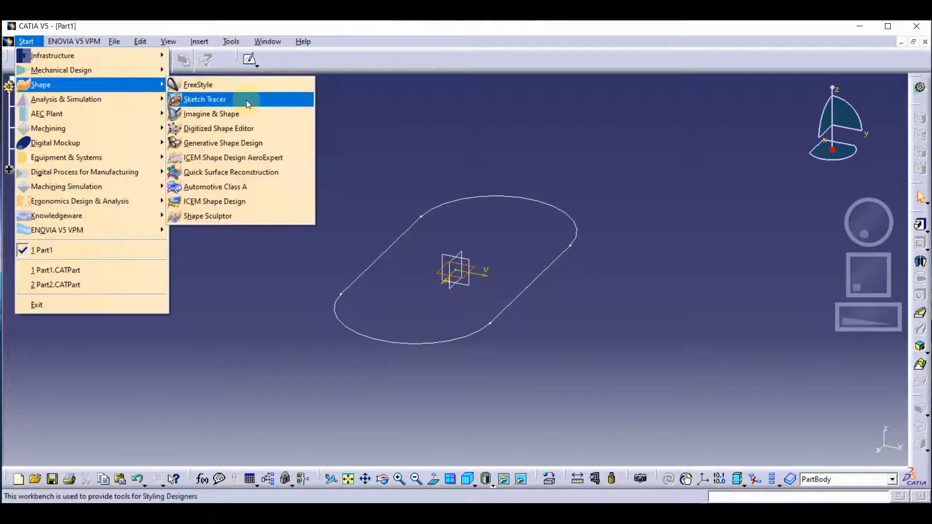
pyautogui.click(245, 145)
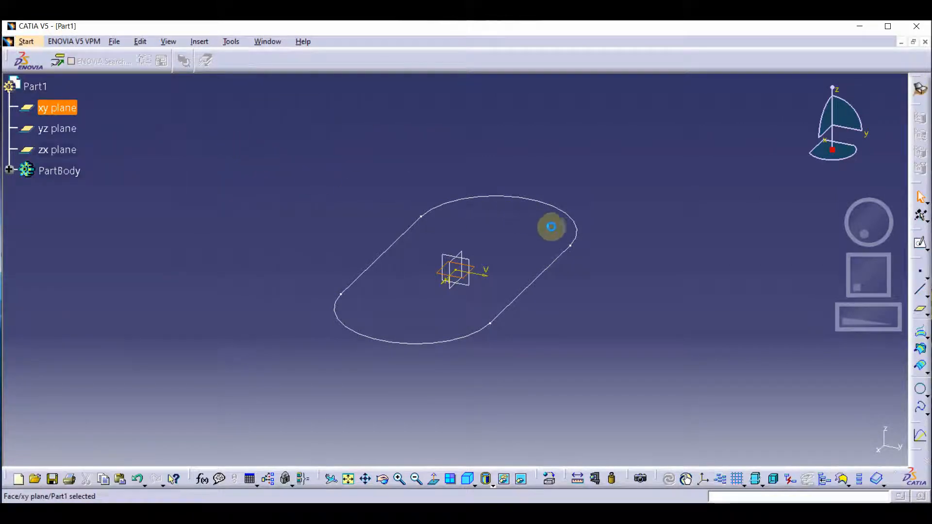
pyautogui.click(920, 310)
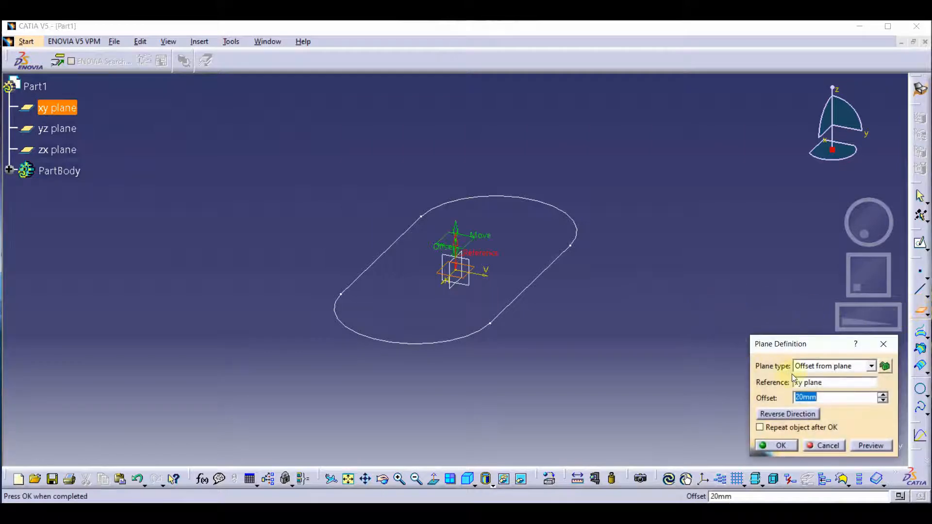
pyautogui.click(806, 397)
pyautogui.write('80')
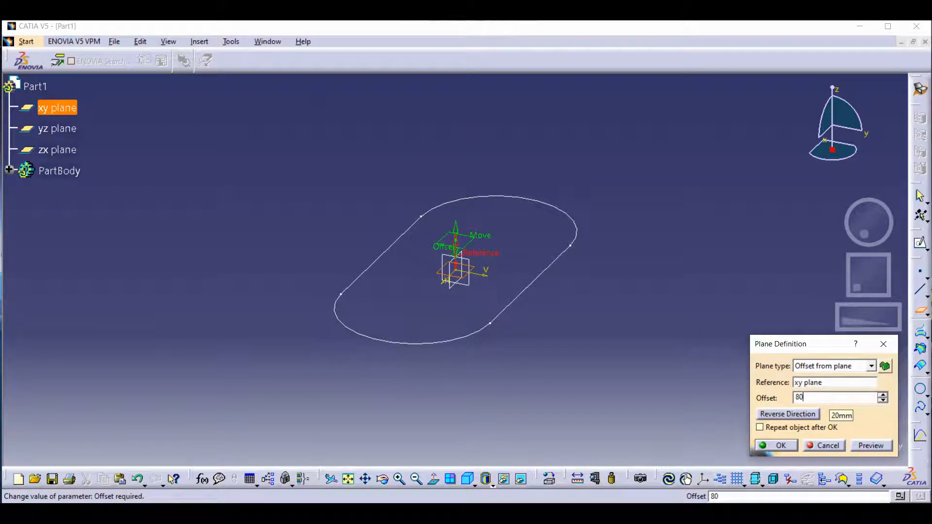
pyautogui.press('Return')
pyautogui.click(782, 446)
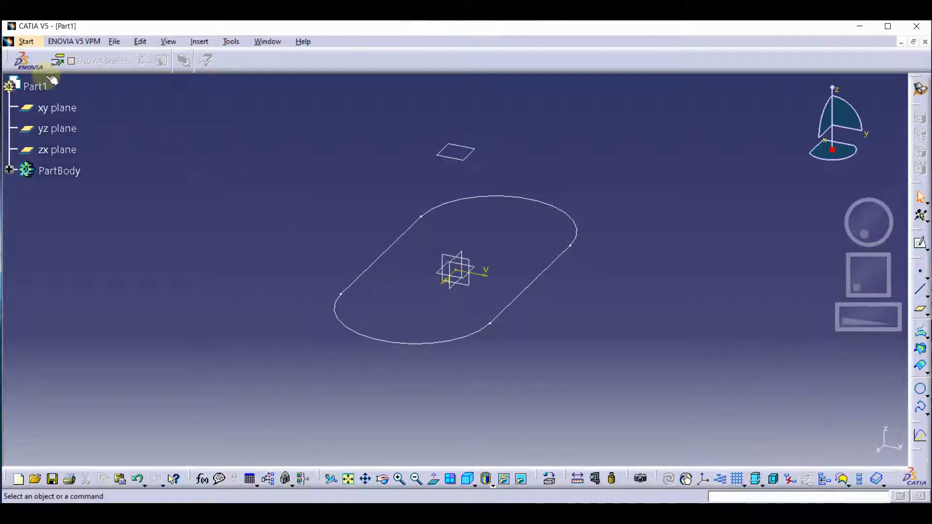
# Step: Switch back to the Part Design workbench
pyautogui.click(29, 42)
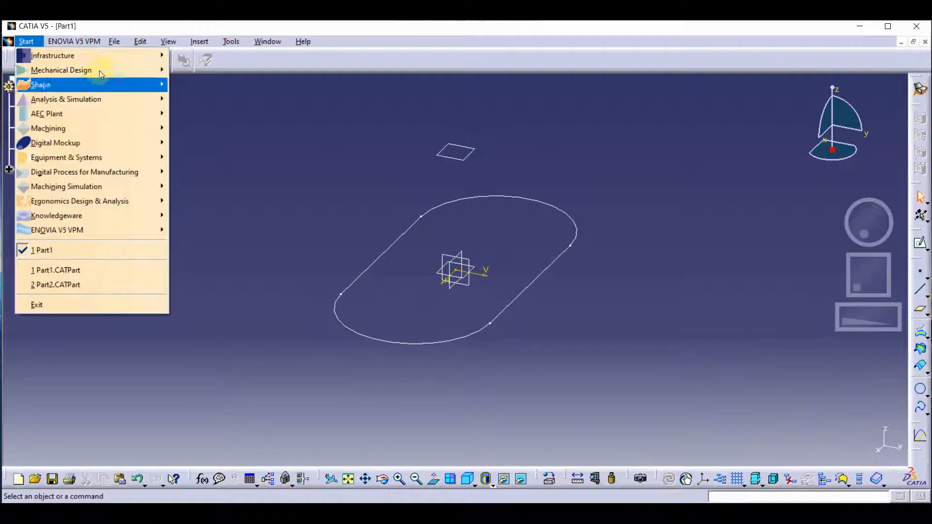
pyautogui.moveTo(101, 68)
pyautogui.click(237, 71)
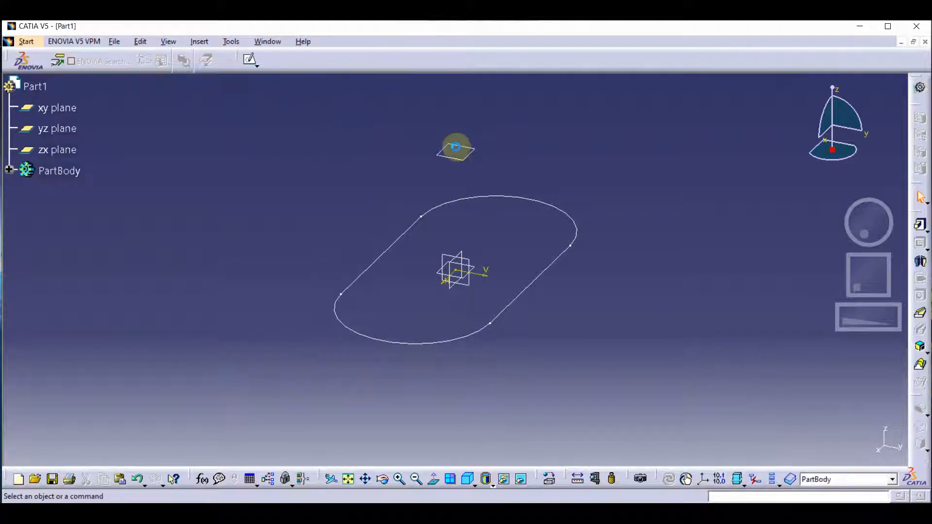
# Step: Sketch a centered rectangle about 350 by 203 mm around the origin on the offset plane
pyautogui.click(449, 154)
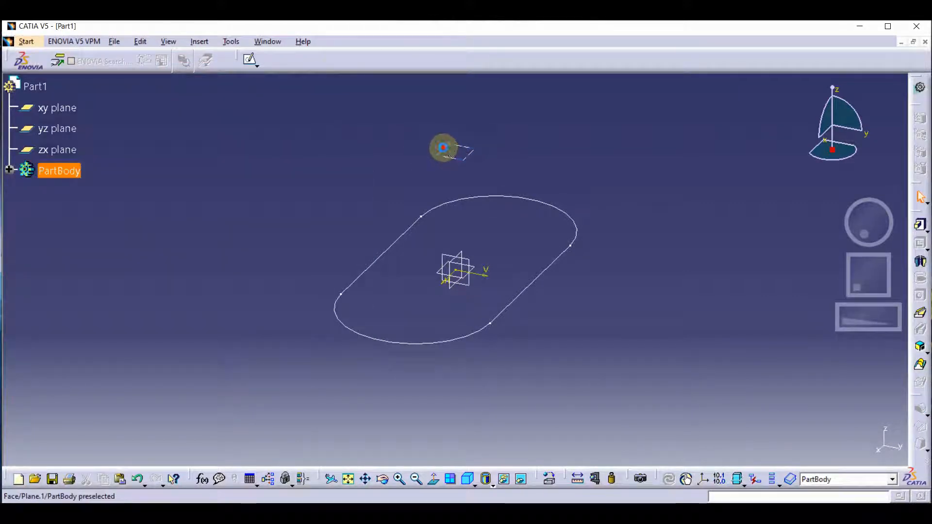
pyautogui.click(251, 72)
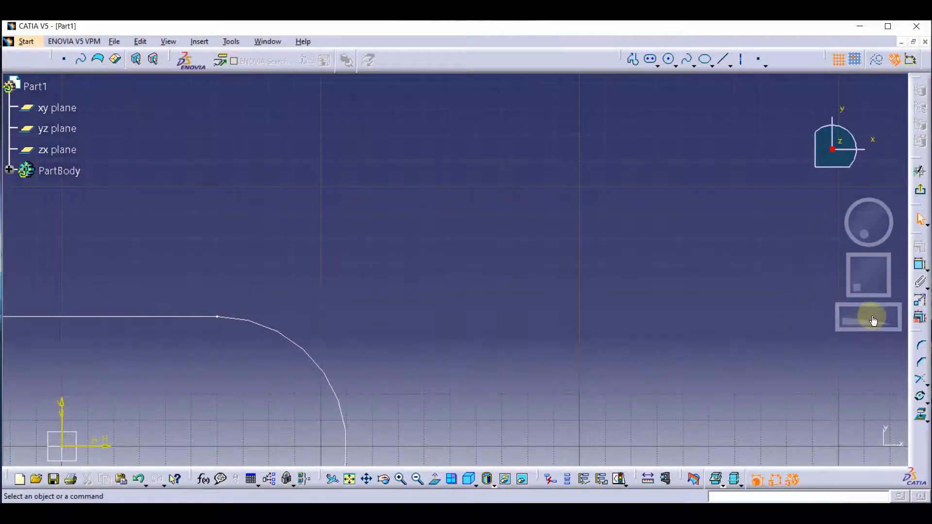
pyautogui.moveTo(873, 318)
pyautogui.mouseDown()
pyautogui.moveTo(713, 329)
pyautogui.moveTo(549, 314)
pyautogui.mouseUp()
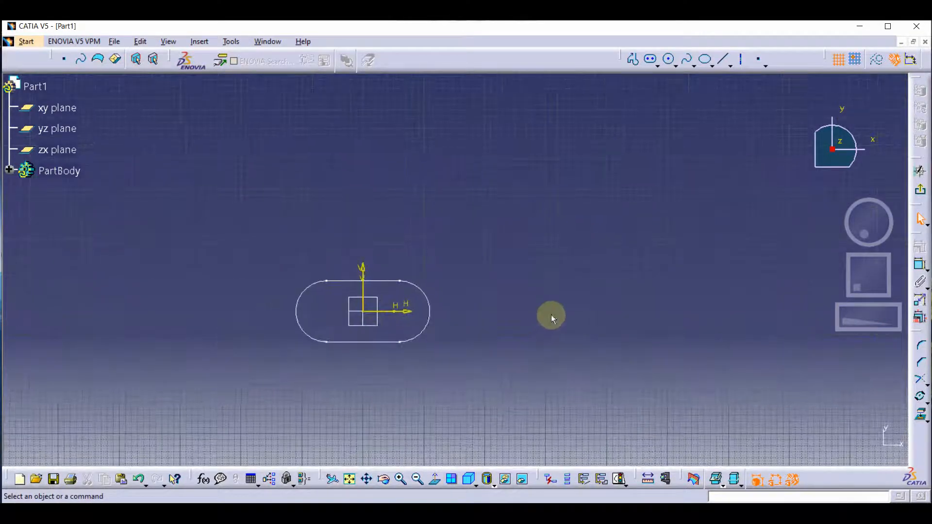
pyautogui.moveTo(326, 273)
pyautogui.mouseDown(button='middle')
pyautogui.moveTo(511, 216)
pyautogui.moveTo(489, 240)
pyautogui.mouseUp(button='middle')
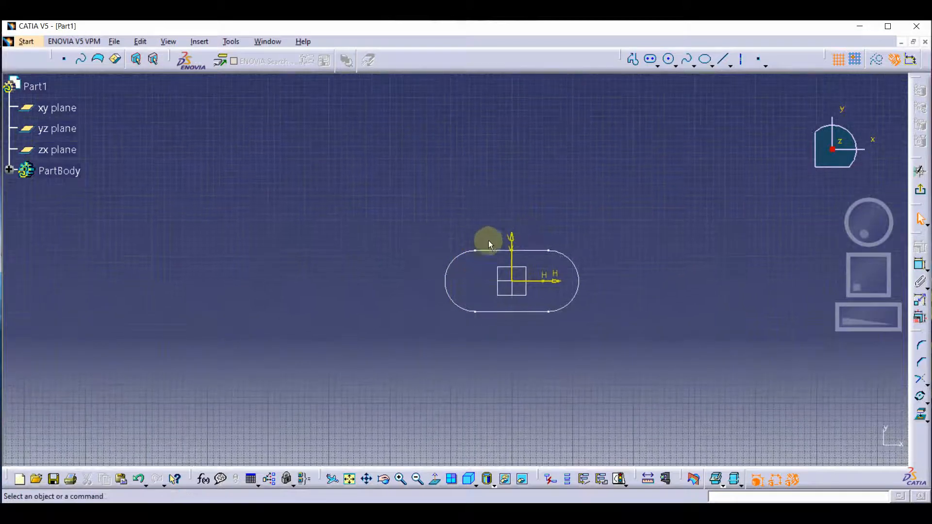
pyautogui.click(658, 65)
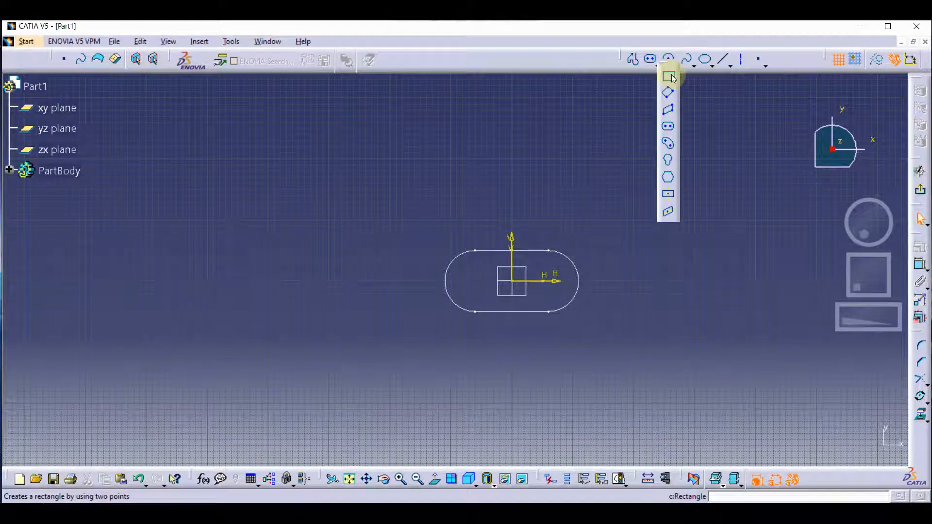
pyautogui.click(663, 193)
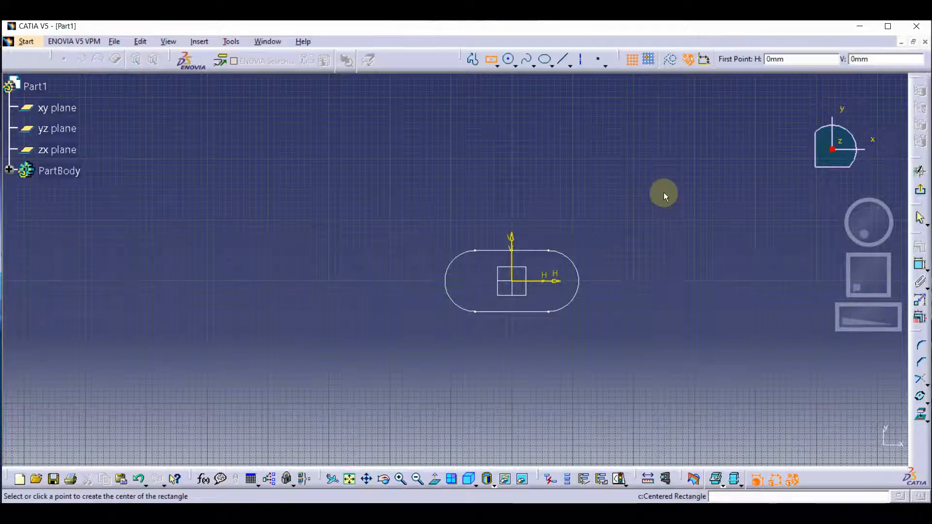
pyautogui.click(512, 281)
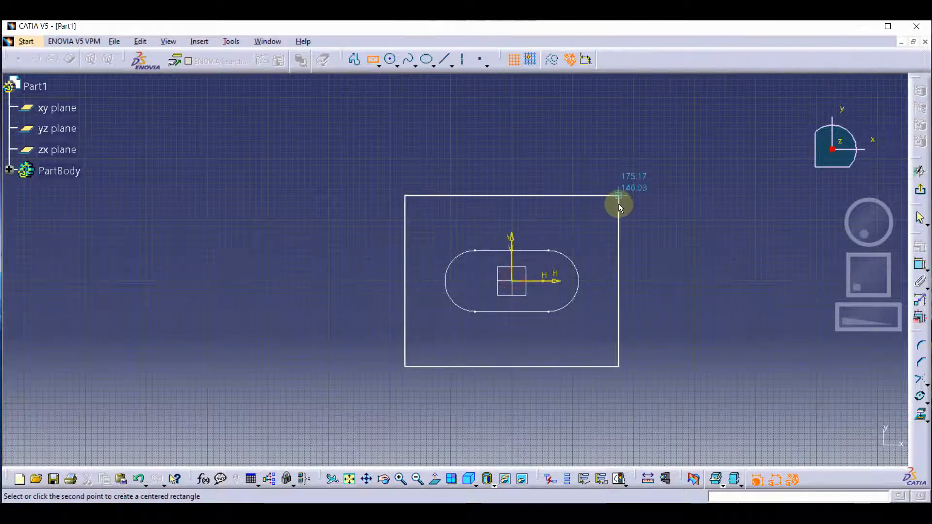
pyautogui.click(619, 219)
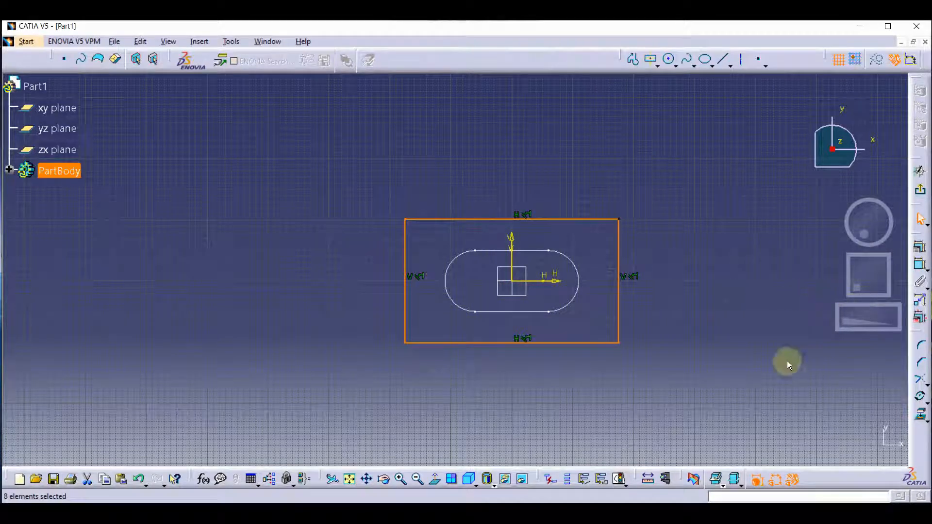
# Step: Dimension the rectangle's lower horizontal edge and set its length to 220 mm
pyautogui.click(921, 263)
pyautogui.click(522, 343)
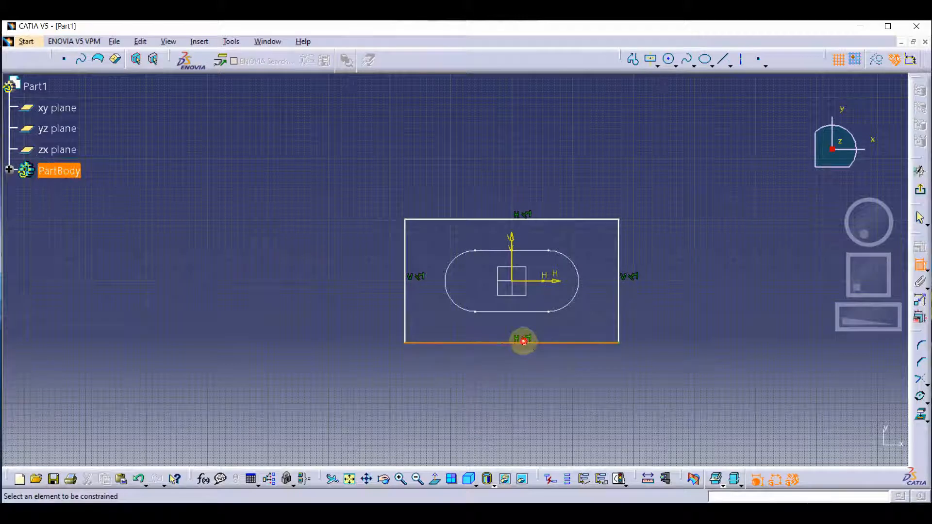
pyautogui.click(519, 376)
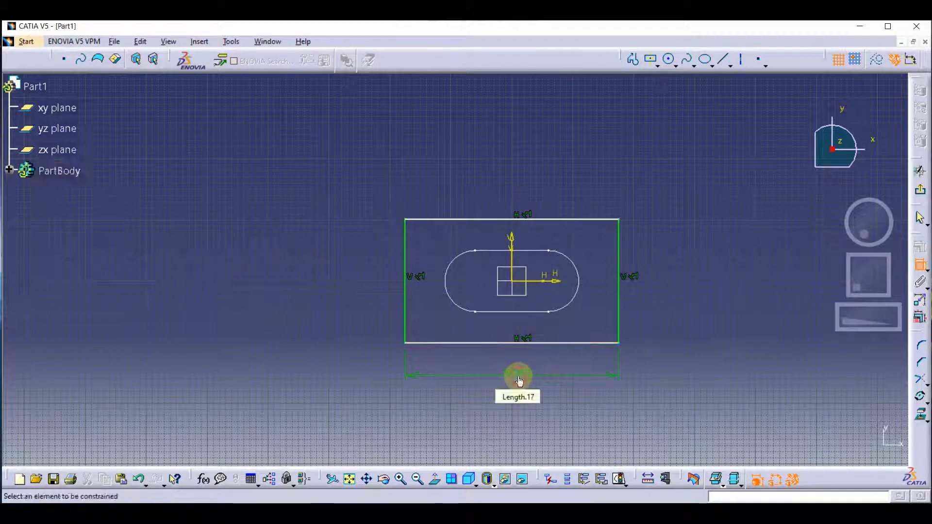
pyautogui.write('220')
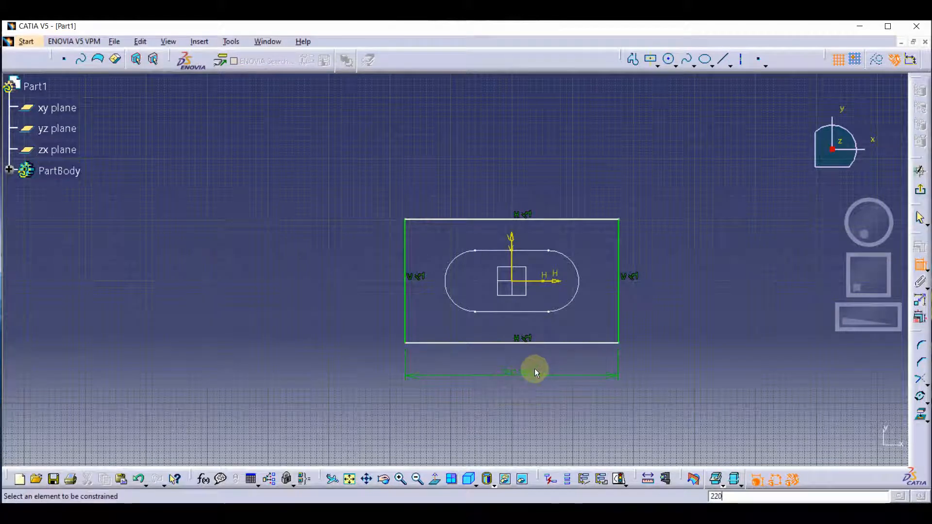
pyautogui.doubleClick(520, 375)
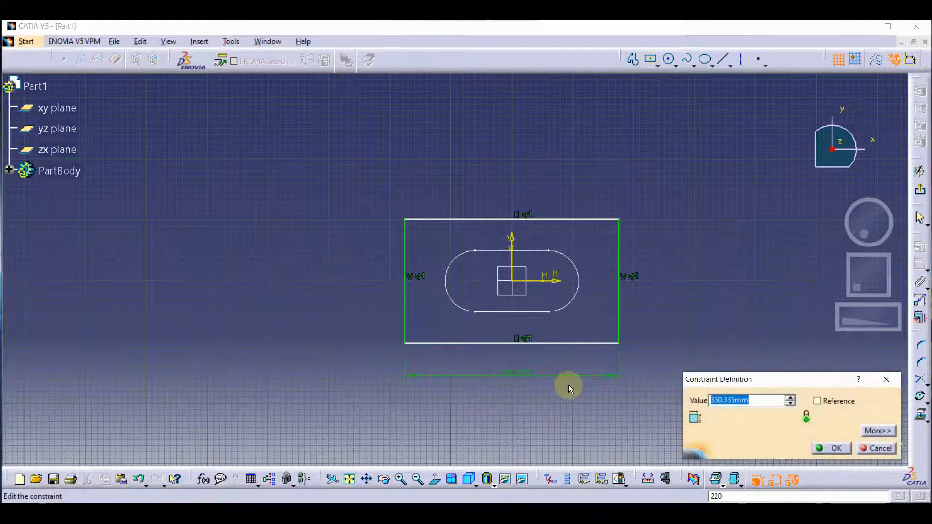
pyautogui.write('220')
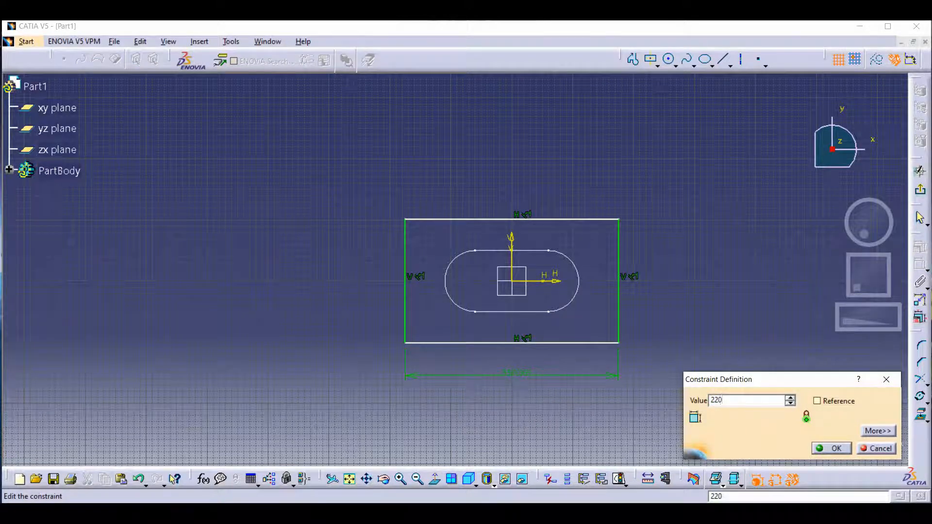
pyautogui.press('Return')
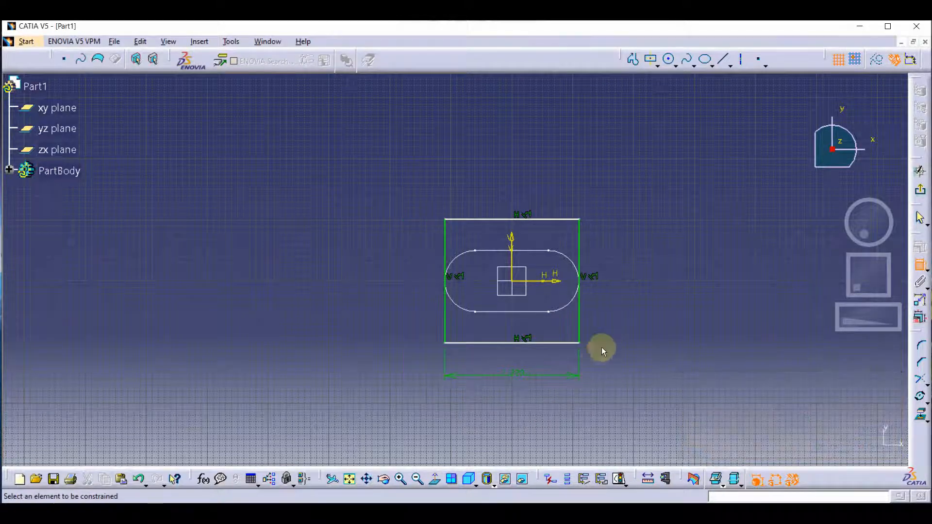
# Step: Dimension the rectangle's right vertical edge, set its length to 150 mm and exit the sketch
pyautogui.click(578, 314)
pyautogui.click(638, 314)
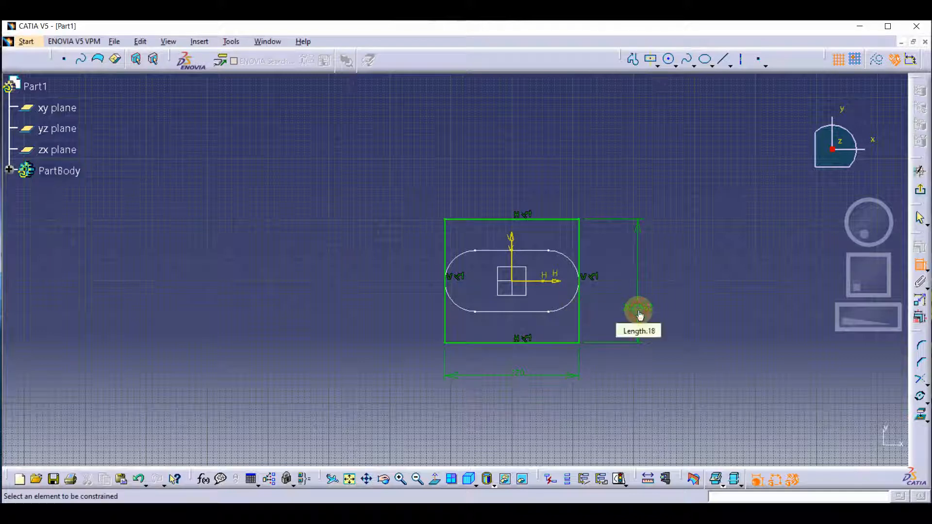
pyautogui.doubleClick(641, 309)
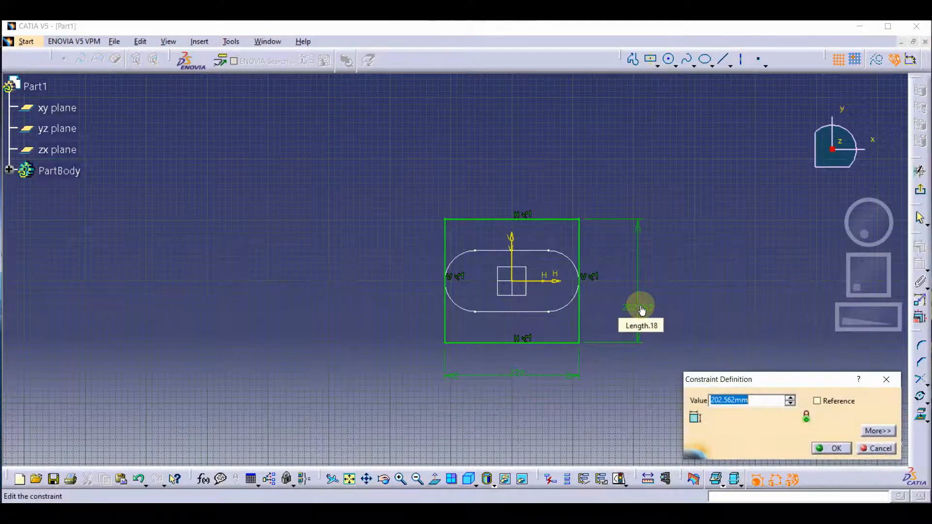
pyautogui.write('150')
pyautogui.press('Return')
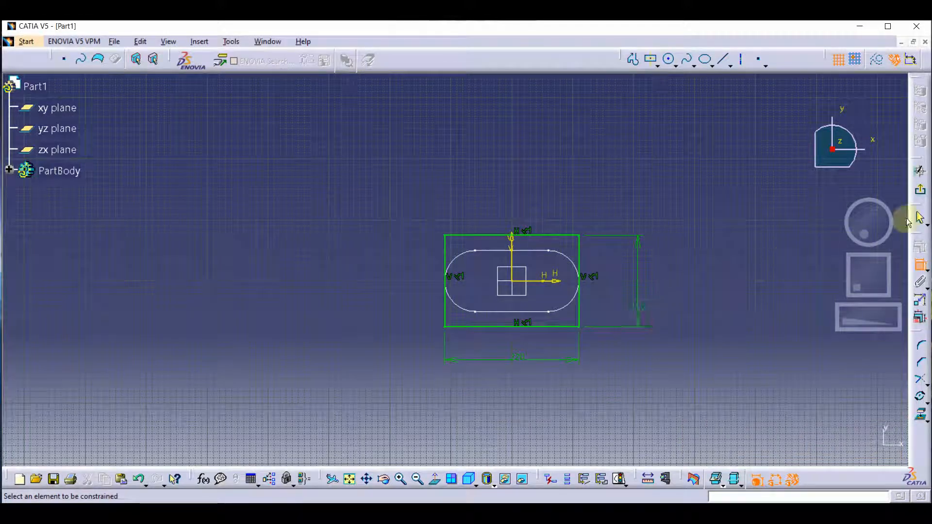
pyautogui.click(919, 191)
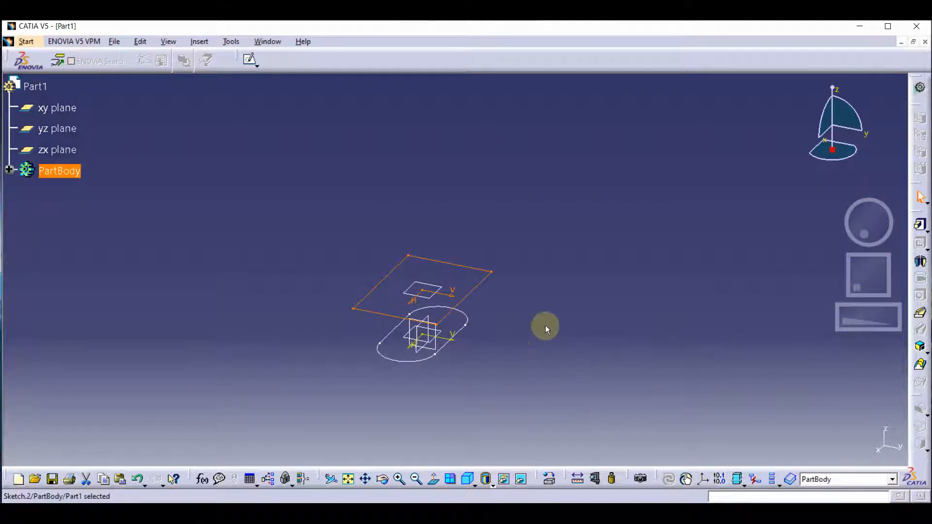
# Step: Start a multi-sections solid with the elongated profile as the first section and the rectangle as the second
pyautogui.moveTo(881, 318)
pyautogui.mouseDown()
pyautogui.moveTo(868, 316)
pyautogui.moveTo(893, 313)
pyautogui.mouseUp()
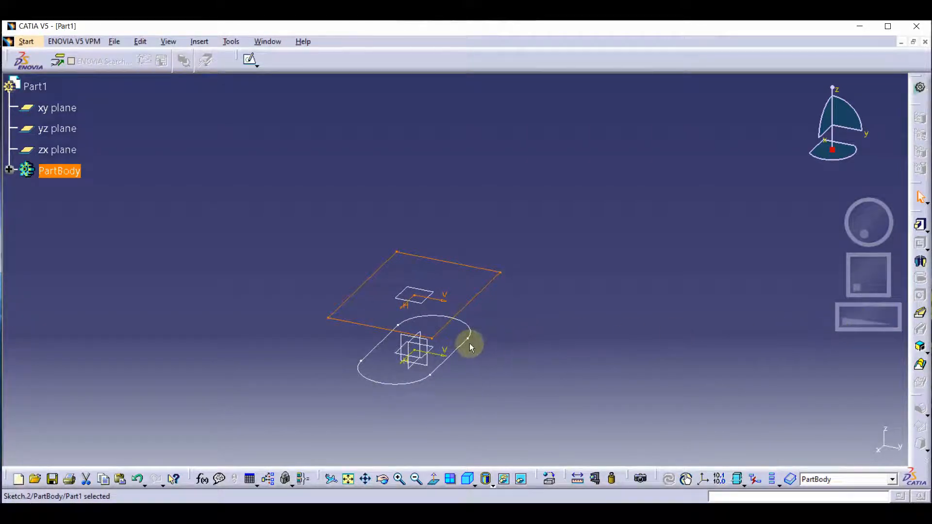
pyautogui.click(486, 322)
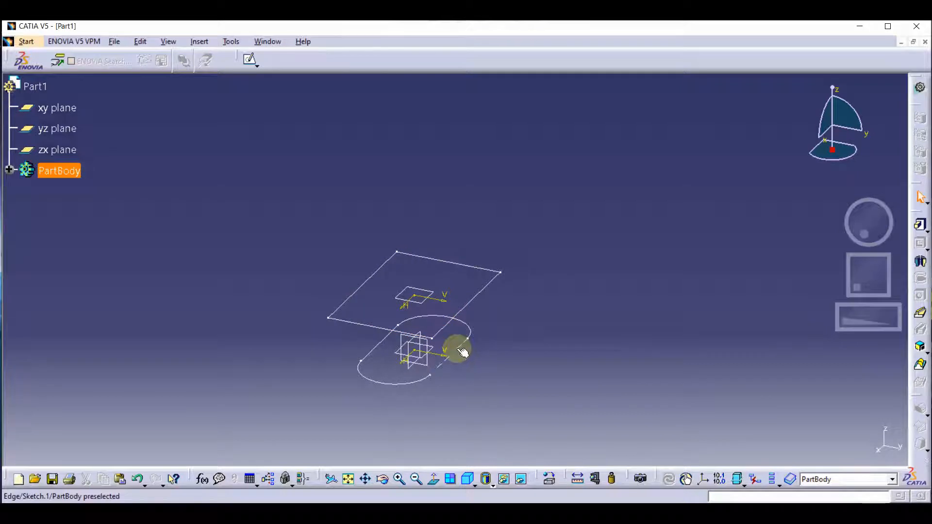
pyautogui.moveTo(479, 331); pyautogui.dragTo(543, 306, button='middle')
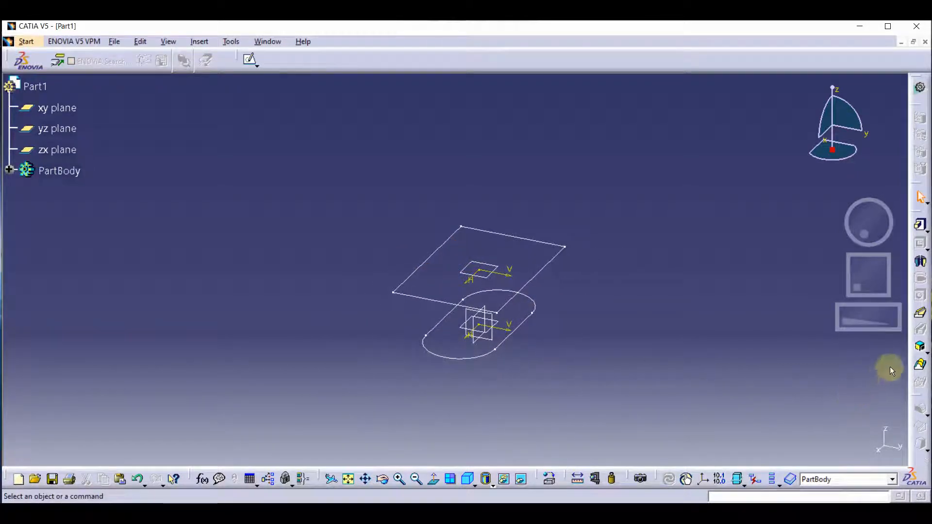
pyautogui.click(918, 367)
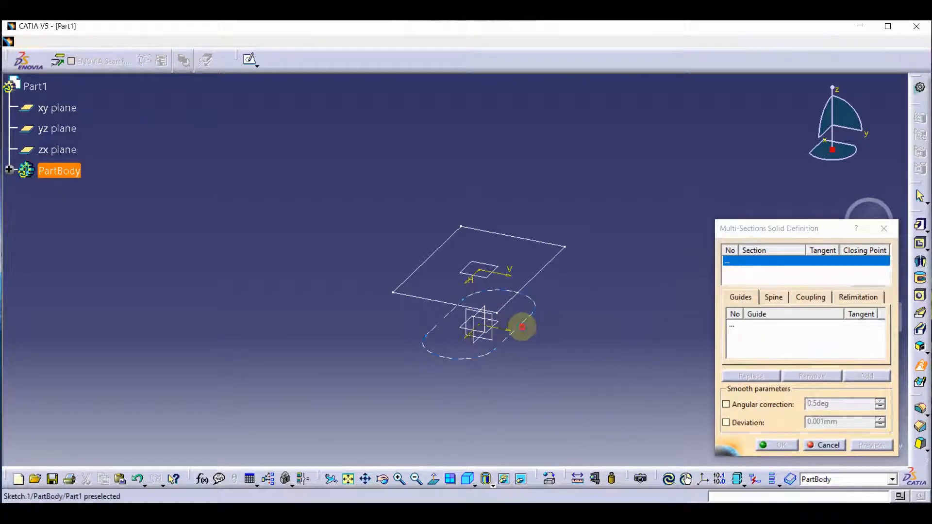
pyautogui.click(520, 326)
pyautogui.click(550, 270)
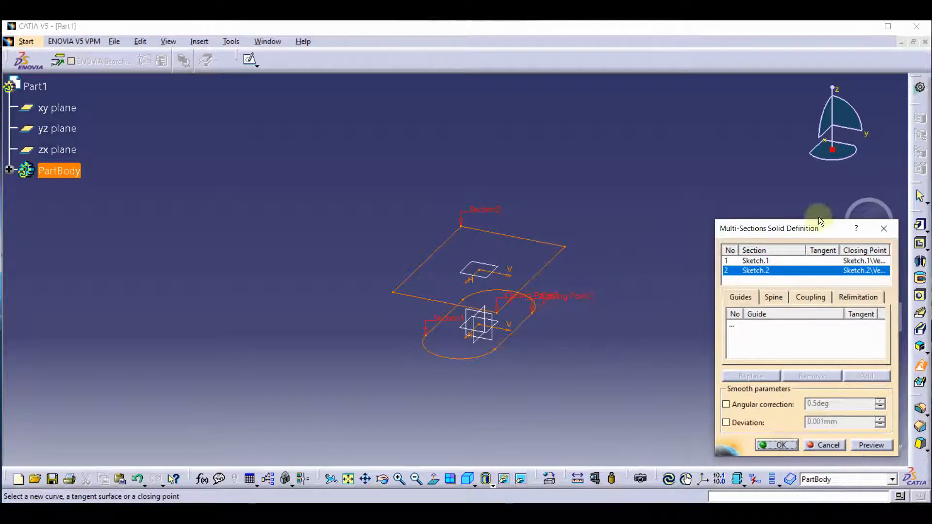
# Step: Replace the elongated profile's closing point with the vertex at the other end of the same straight edge
pyautogui.moveTo(870, 214); pyautogui.dragTo(859, 203, button='middle')
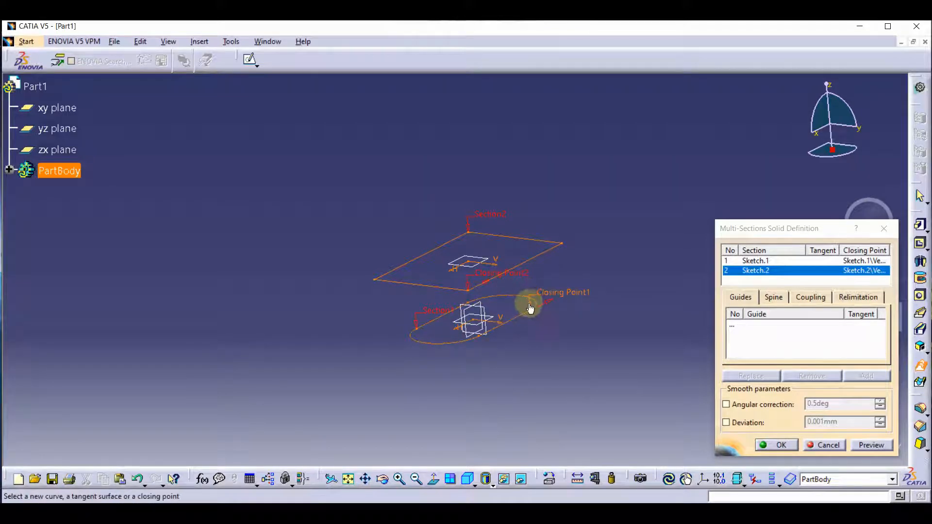
pyautogui.rightClick(560, 294)
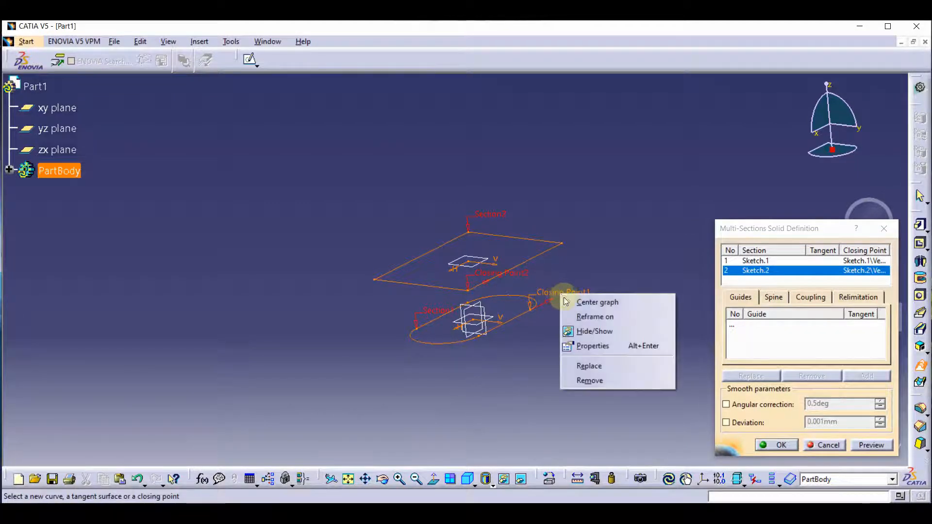
pyautogui.click(603, 367)
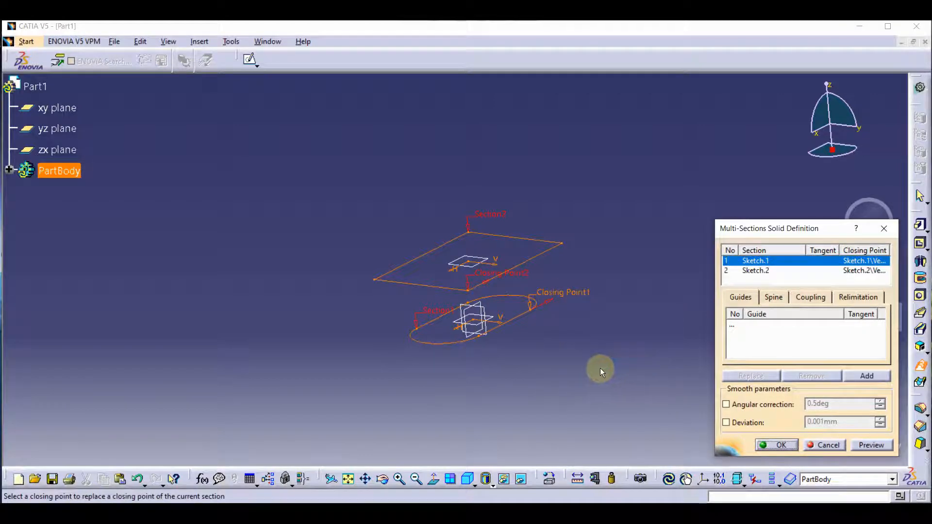
pyautogui.click(483, 341)
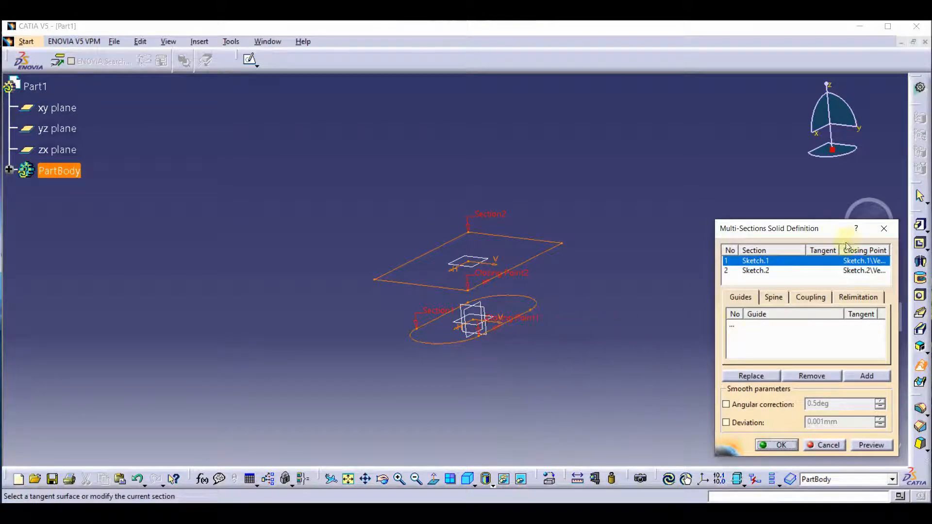
# Step: Set the sections coupling to Ratio and create the multi-sections solid
pyautogui.moveTo(865, 213); pyautogui.dragTo(845, 232, button='middle')
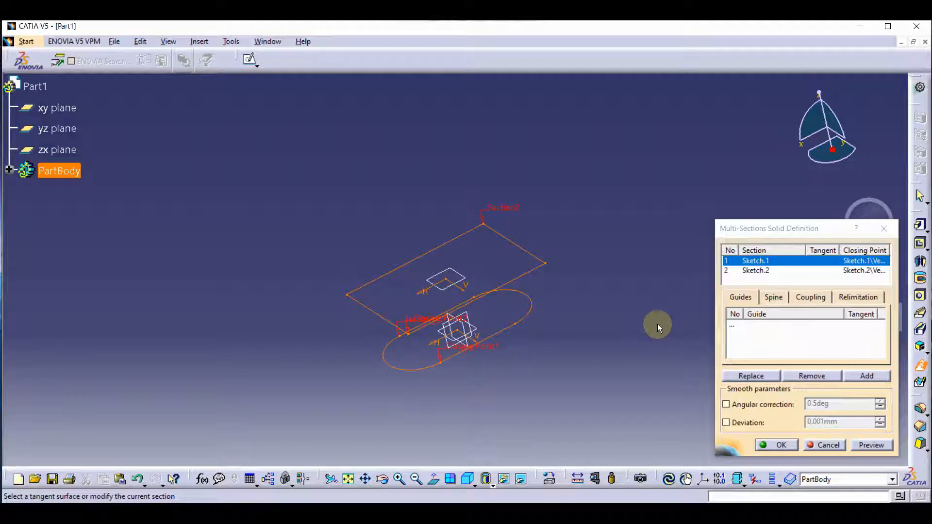
pyautogui.click(812, 298)
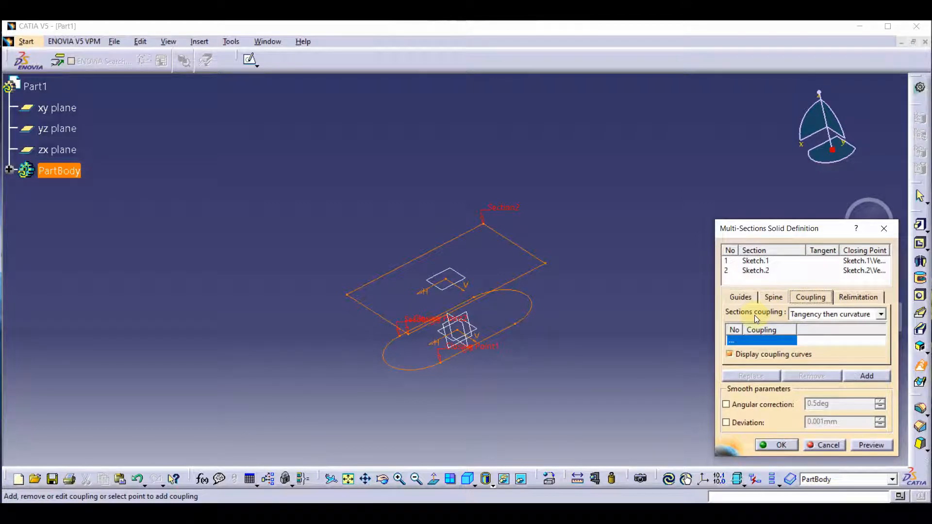
pyautogui.click(793, 315)
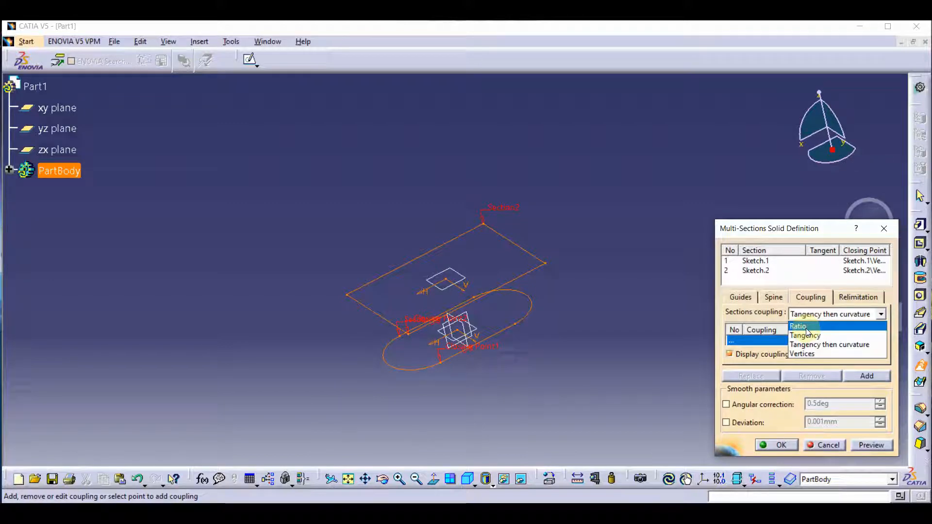
pyautogui.click(806, 327)
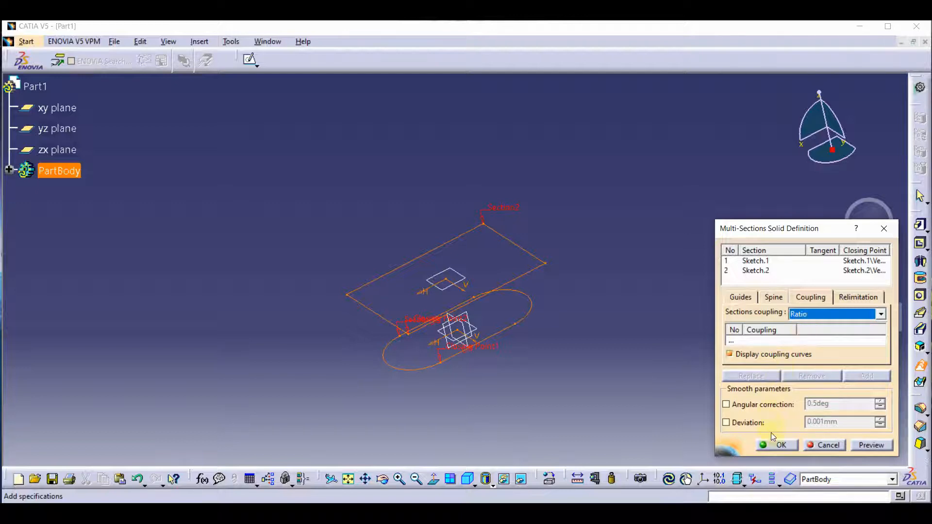
pyautogui.click(771, 446)
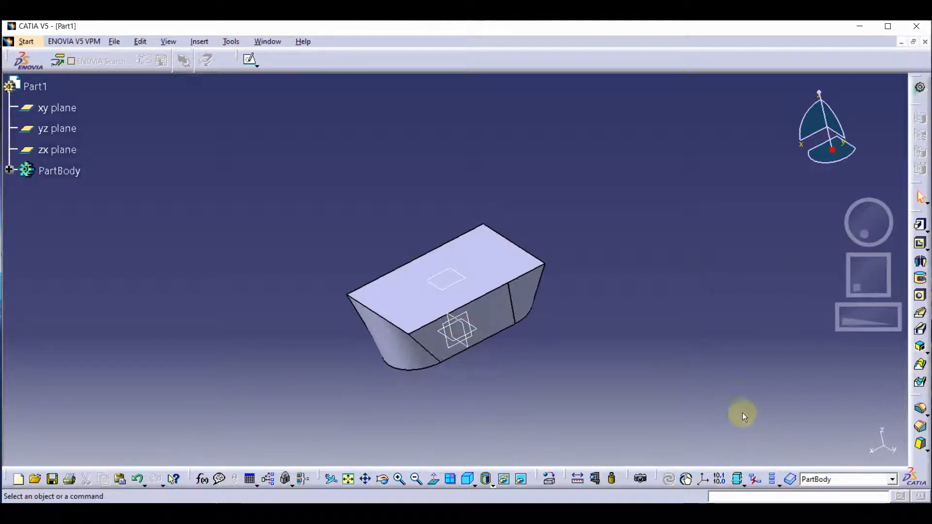
# Step: Examine the multi-sections solid from several sides and expand PartBody in the specification tree
pyautogui.moveTo(866, 273)
pyautogui.mouseDown()
pyautogui.moveTo(876, 266)
pyautogui.moveTo(868, 280)
pyautogui.mouseUp()
pyautogui.moveTo(868, 233); pyautogui.dragTo(912, 315)
pyautogui.moveTo(880, 288)
pyautogui.mouseDown()
pyautogui.moveTo(874, 256)
pyautogui.moveTo(878, 270)
pyautogui.mouseUp()
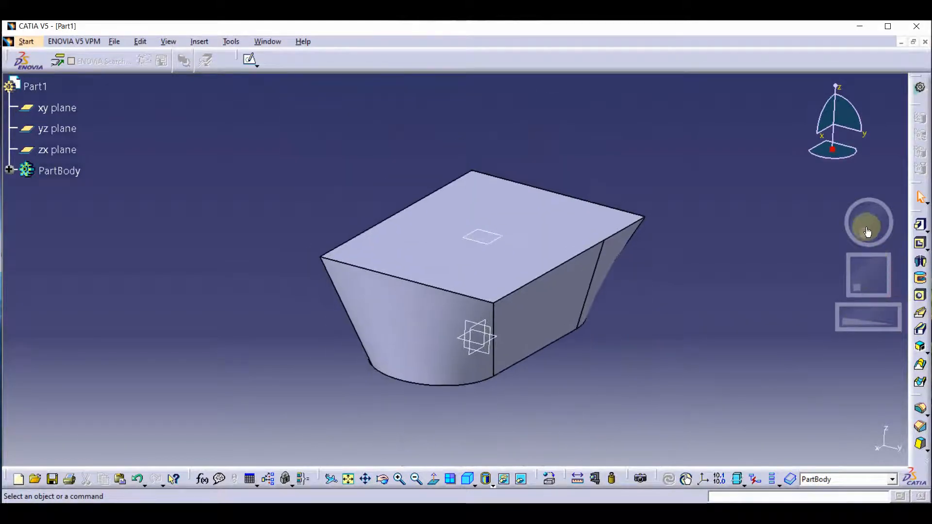
pyautogui.moveTo(867, 227); pyautogui.dragTo(832, 238)
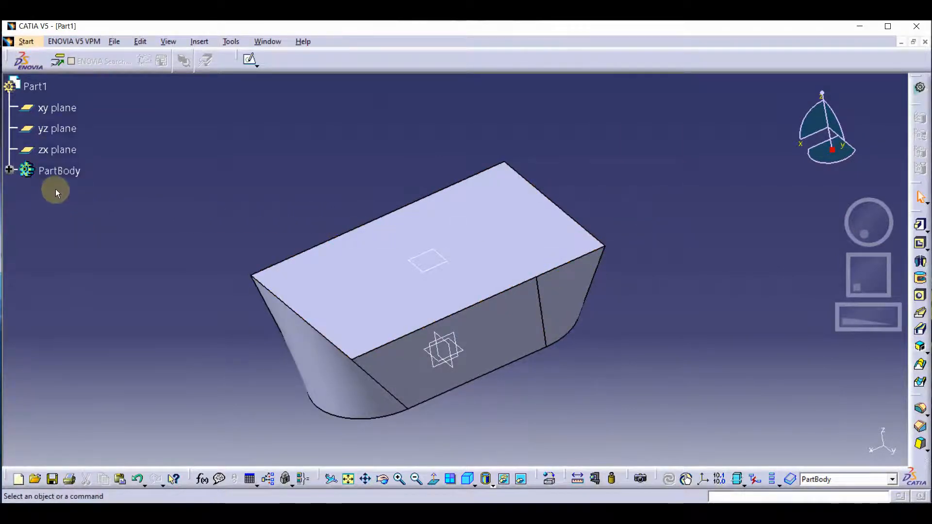
pyautogui.click(9, 170)
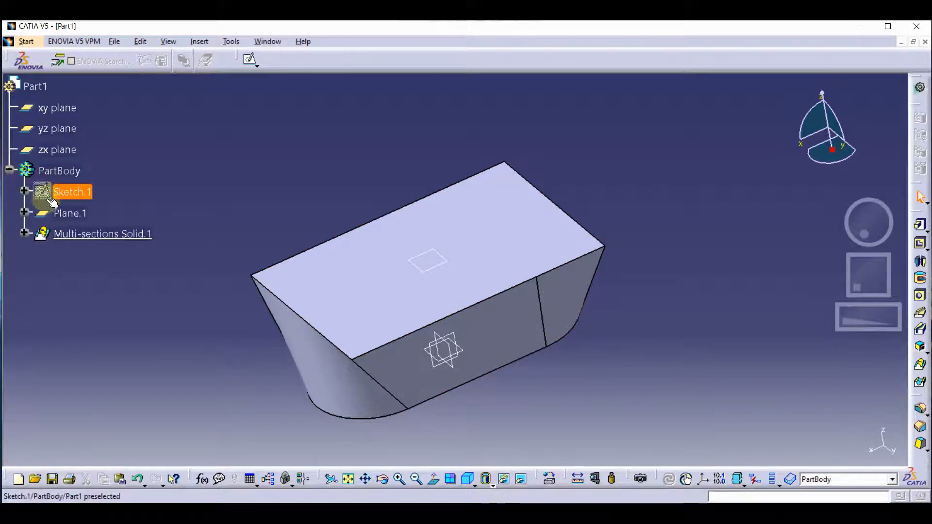
# Step: Review the section coupling options in the multi-sections solid's definition and close it without changes
pyautogui.doubleClick(96, 237)
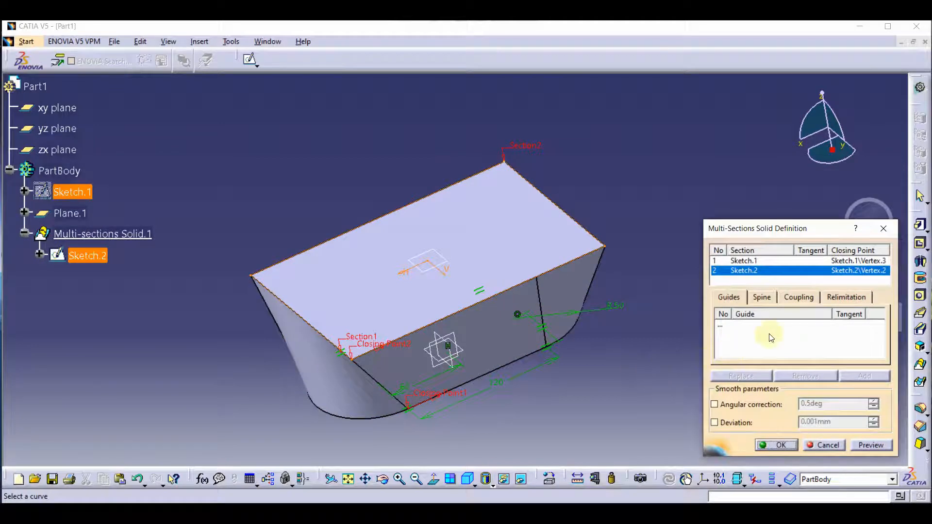
pyautogui.click(797, 294)
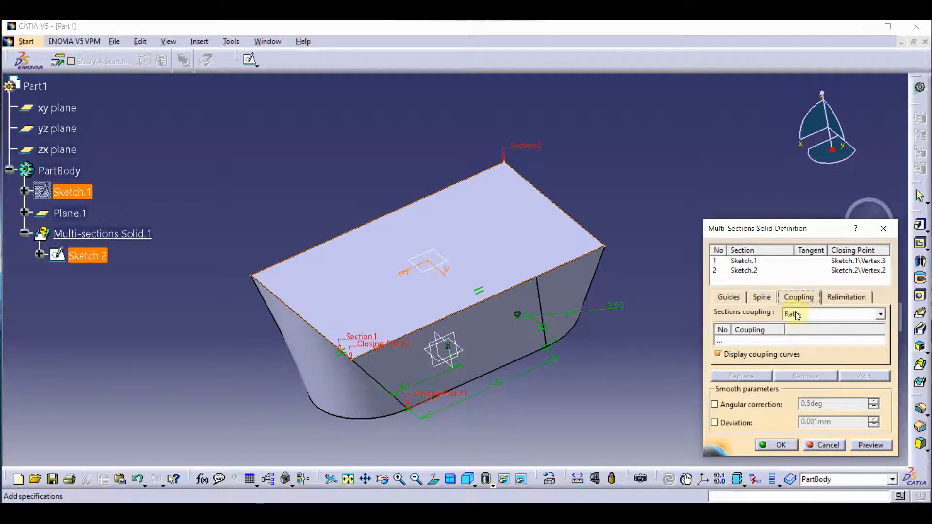
pyautogui.click(797, 315)
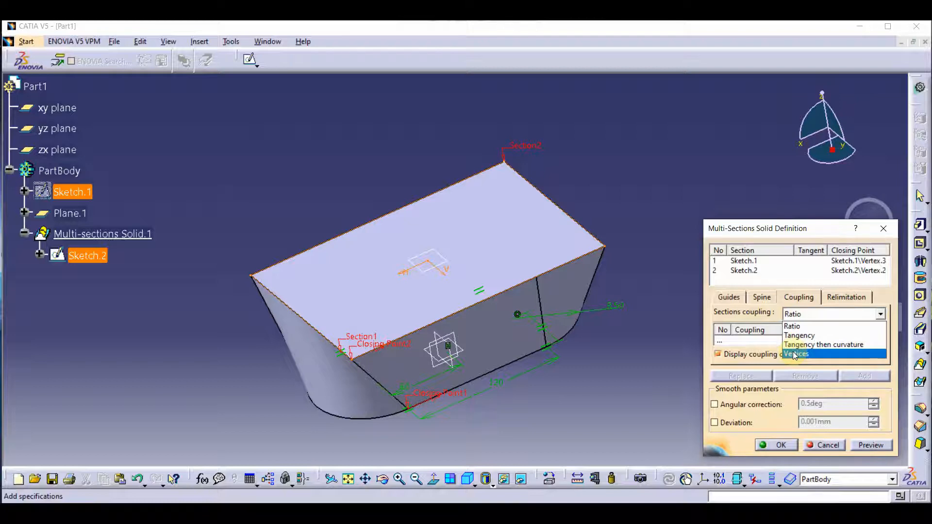
pyautogui.click(820, 313)
pyautogui.click(883, 229)
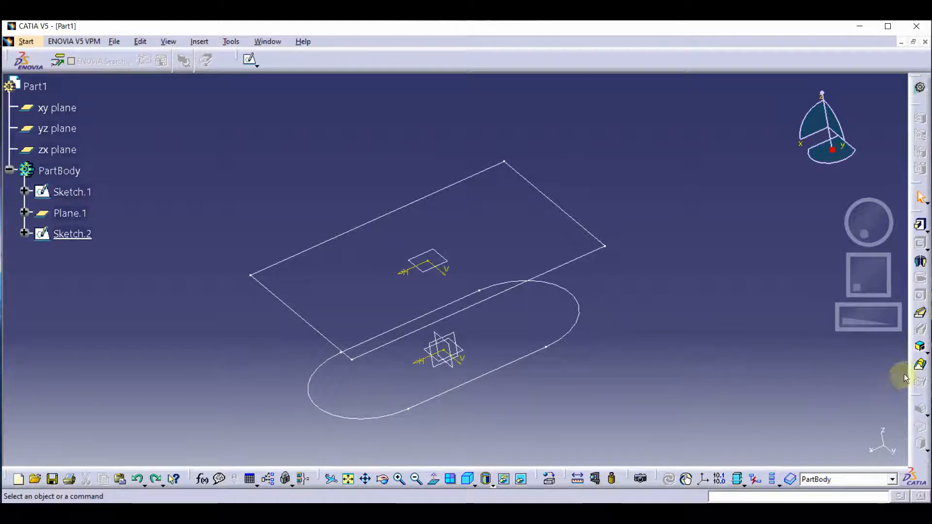
# Step: Start a multi-sections solid from the rectangle to the elongated profile and replace the profile's closing point with the vertex at the straight edge's other end
pyautogui.click(919, 365)
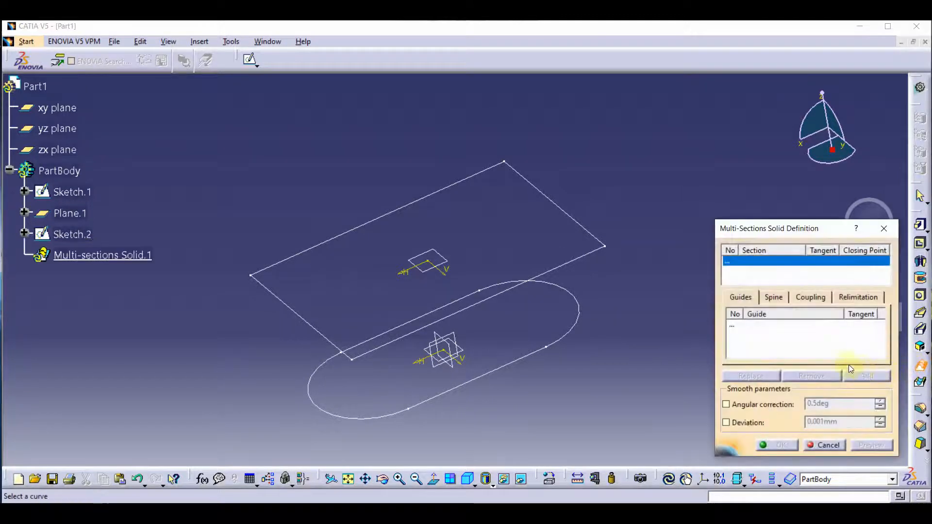
pyautogui.click(602, 256)
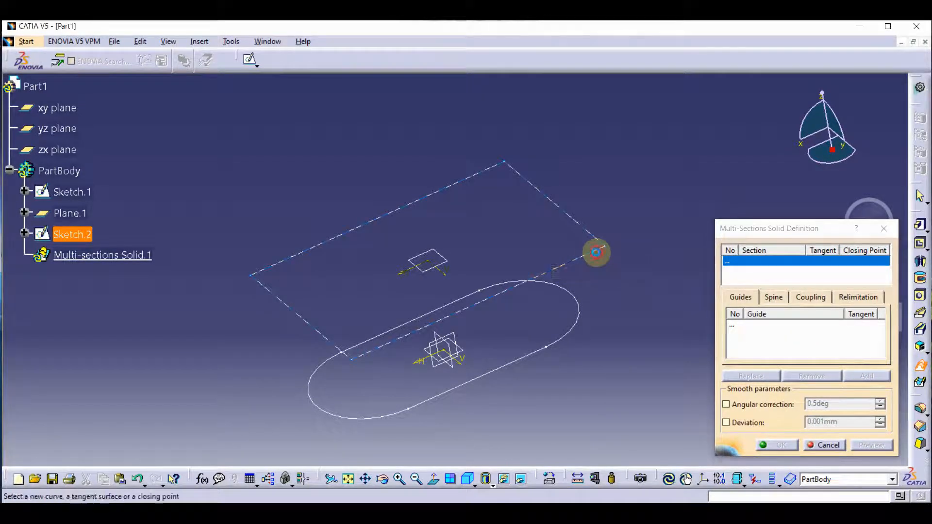
pyautogui.click(559, 345)
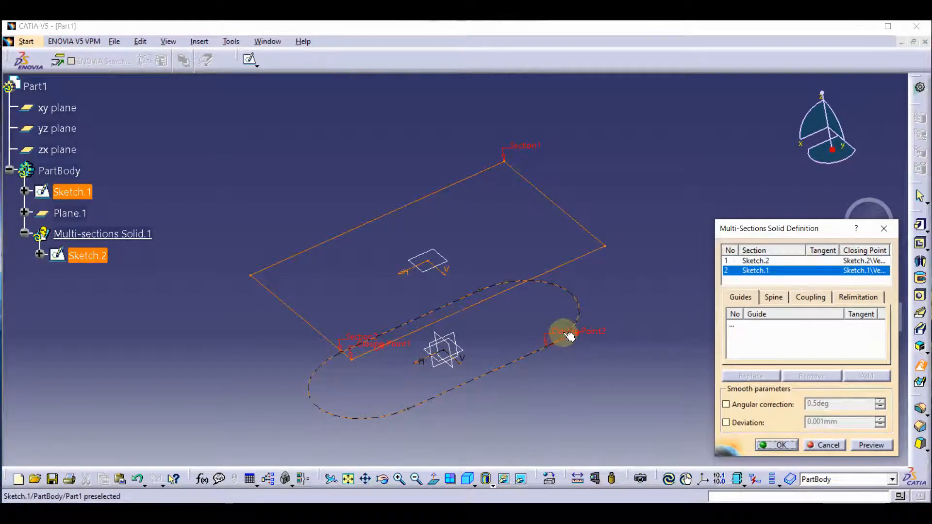
pyautogui.rightClick(552, 335)
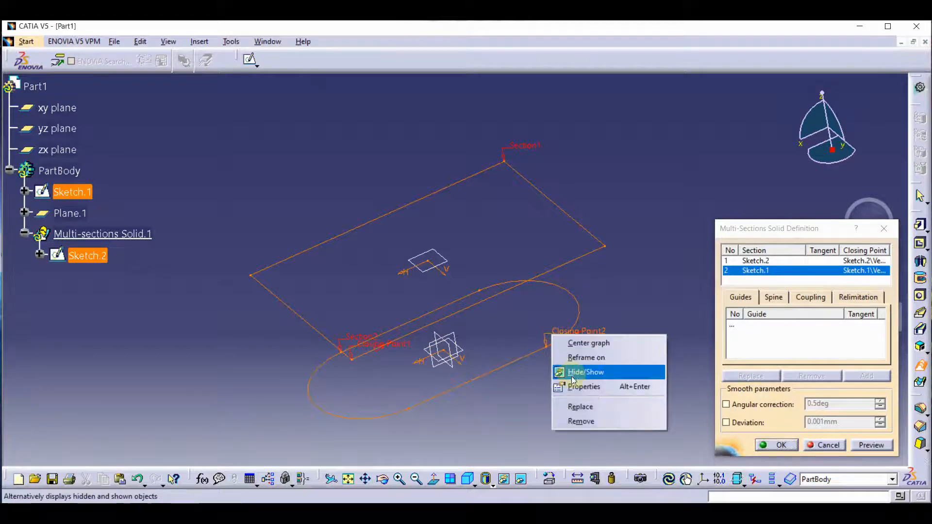
pyautogui.click(580, 407)
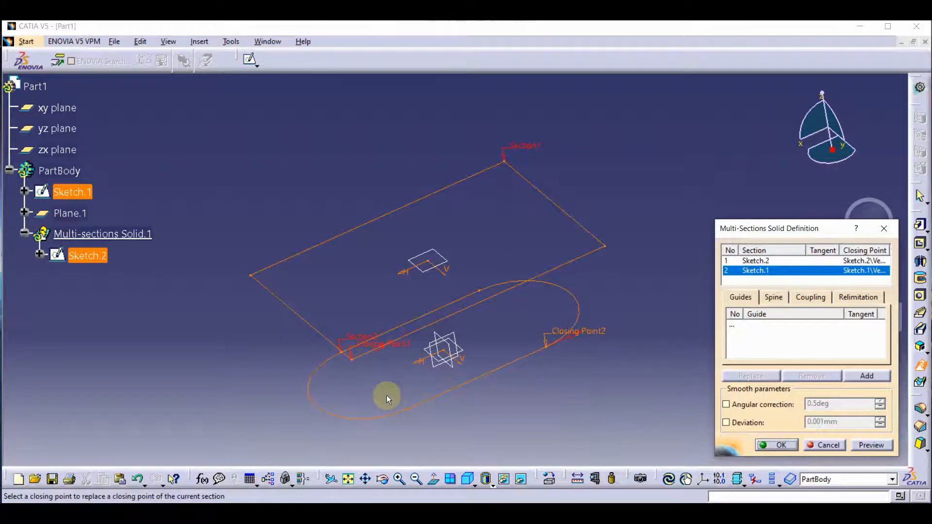
pyautogui.click(414, 411)
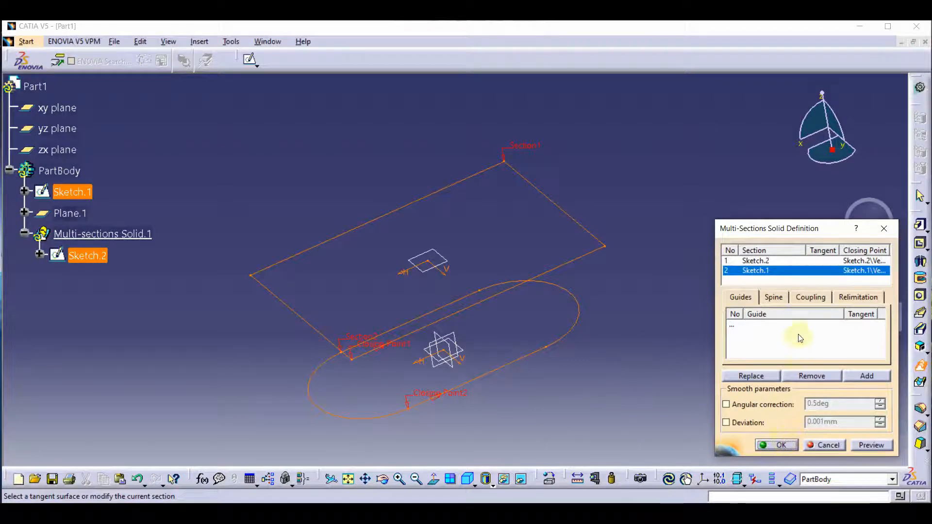
# Step: Try to create the multi-sections solid with Tangency then curvature as the sections coupling
pyautogui.click(809, 297)
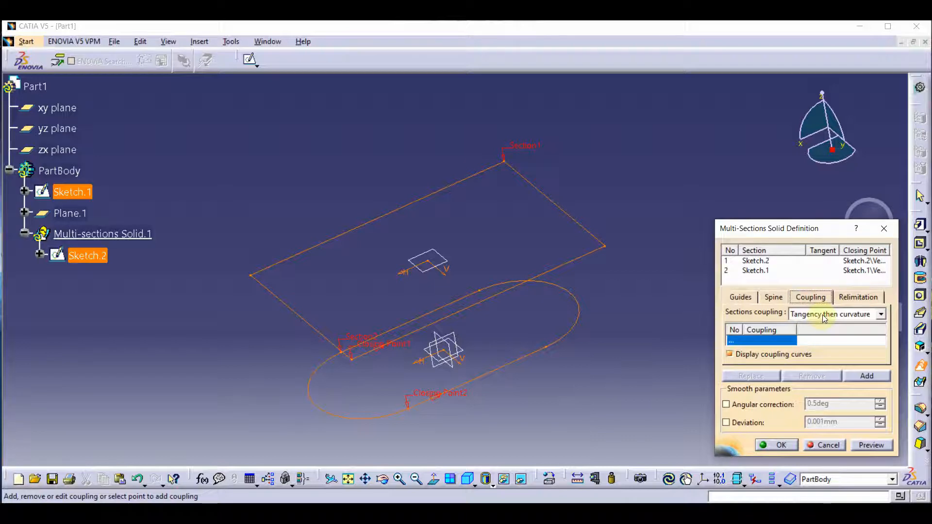
pyautogui.click(782, 446)
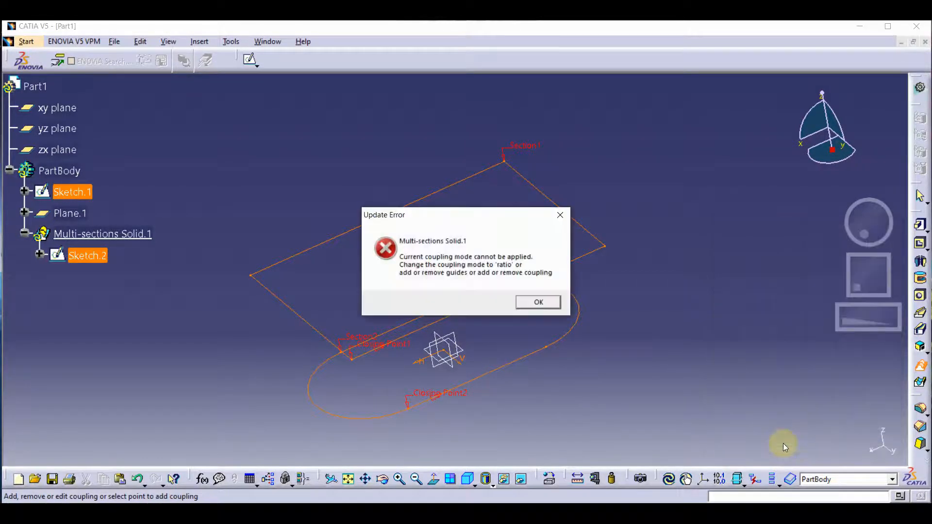
pyautogui.click(538, 303)
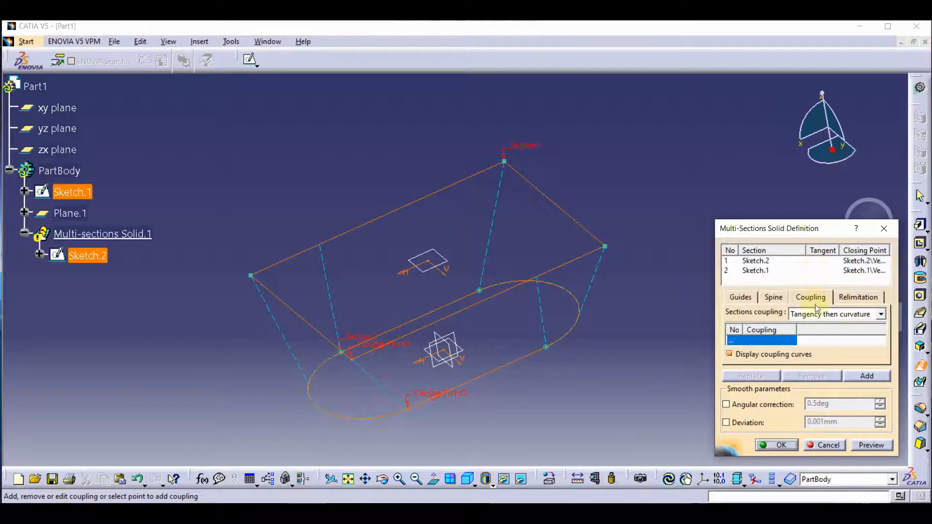
# Step: Create the multi-sections solid with the sections coupling set to Ratio, and undo its creation
pyautogui.click(816, 316)
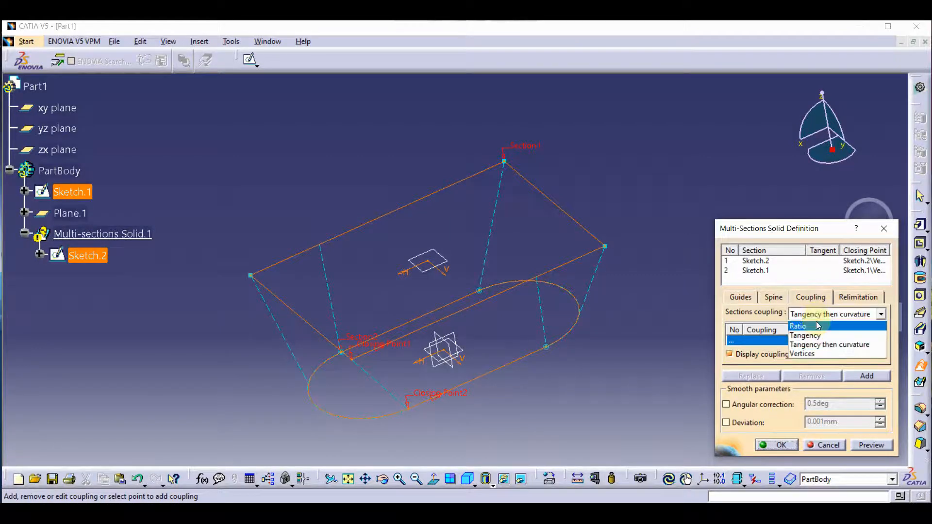
pyautogui.click(816, 322)
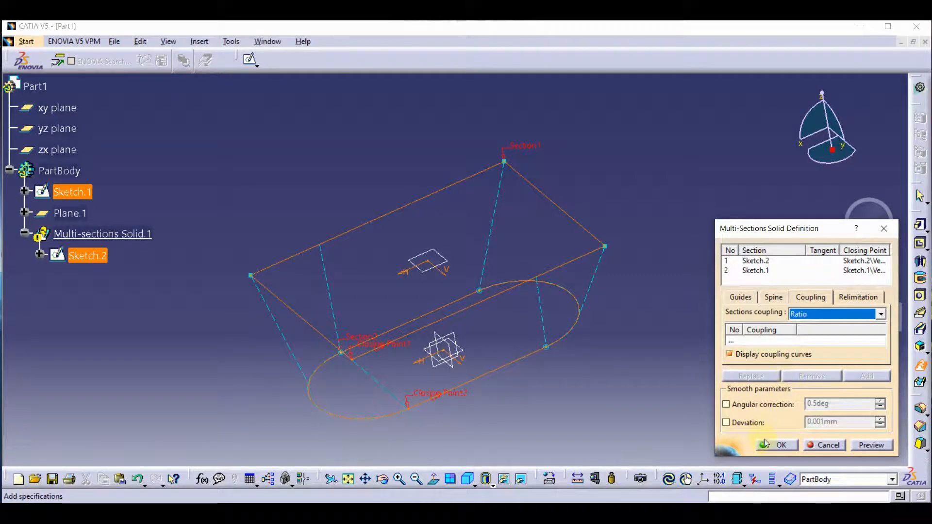
pyautogui.click(777, 444)
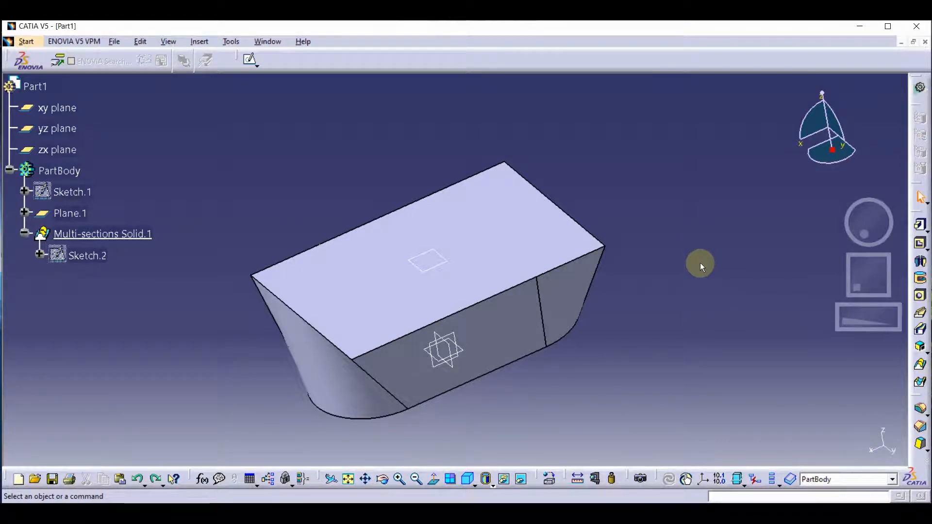
pyautogui.hotkey('ctrl', 'z')
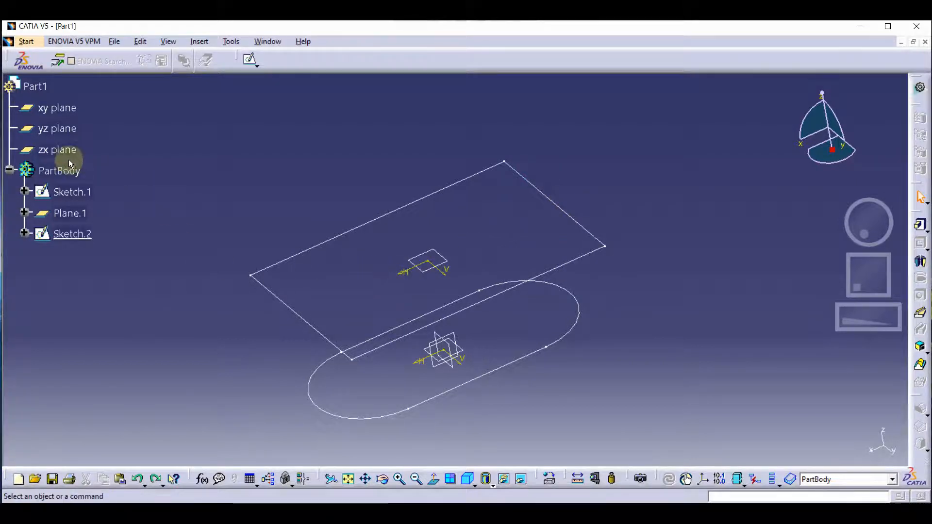
# Step: Switch to the Generative Shape Design workbench
pyautogui.click(26, 41)
pyautogui.moveTo(73, 86)
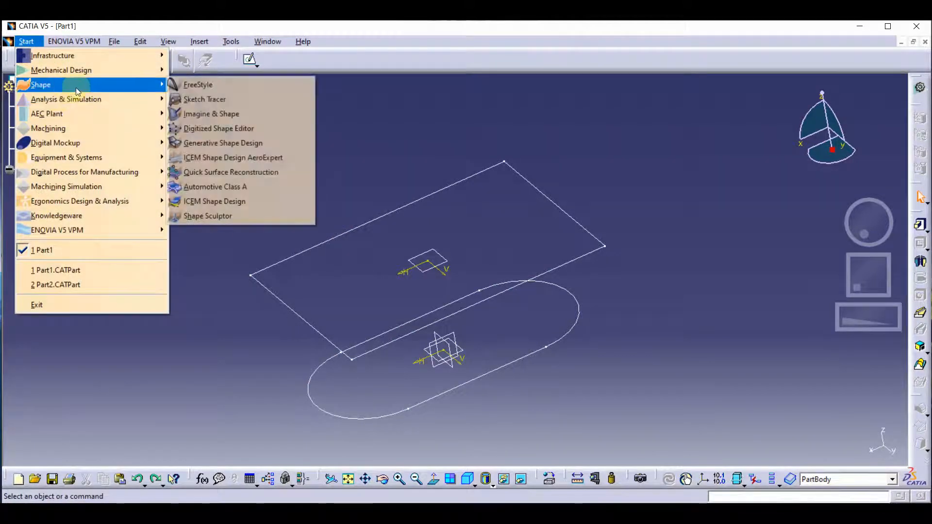
pyautogui.click(242, 144)
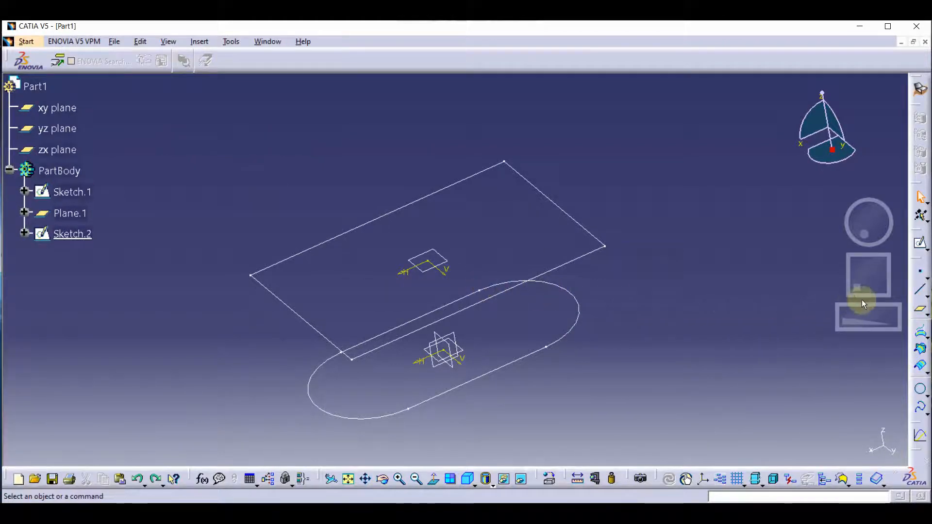
# Step: Create an on-curve point near the middle of the rectangle's rear short edge, about 297 mm along the curve from its reference vertex
pyautogui.click(922, 276)
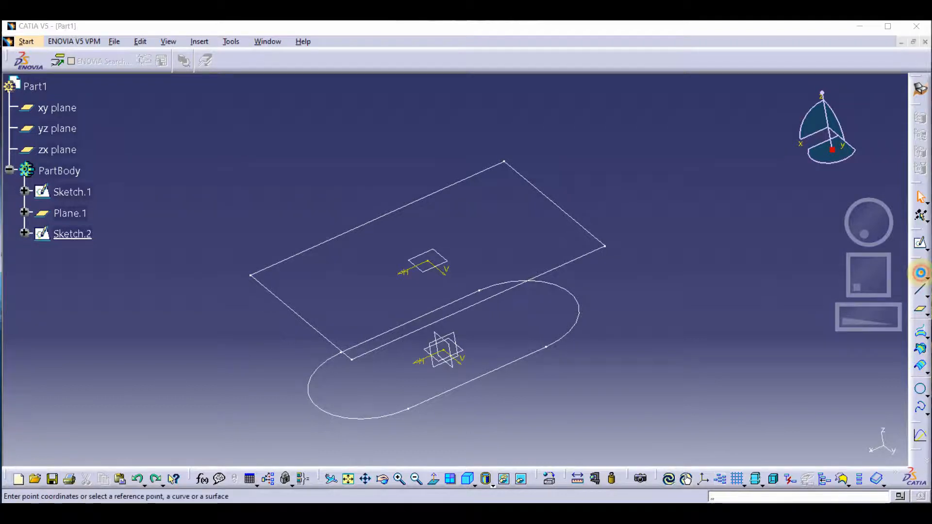
pyautogui.click(571, 217)
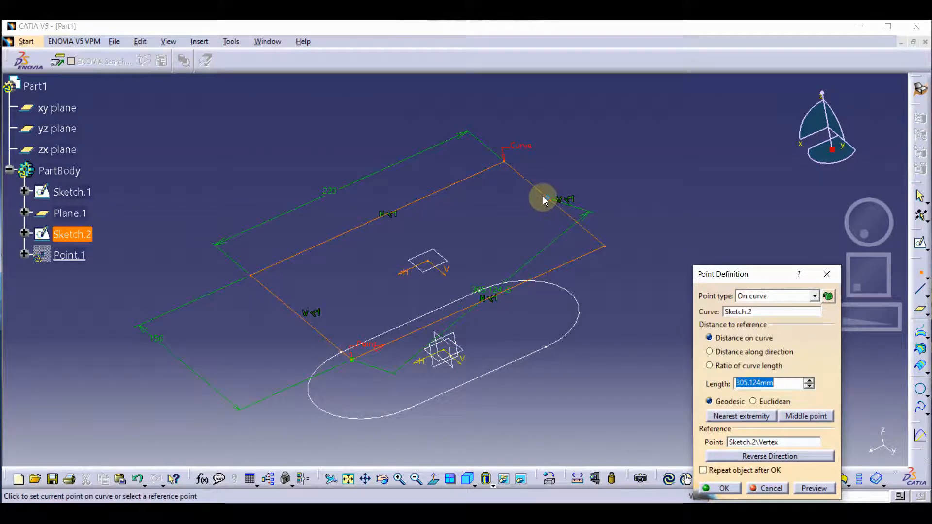
pyautogui.click(562, 210)
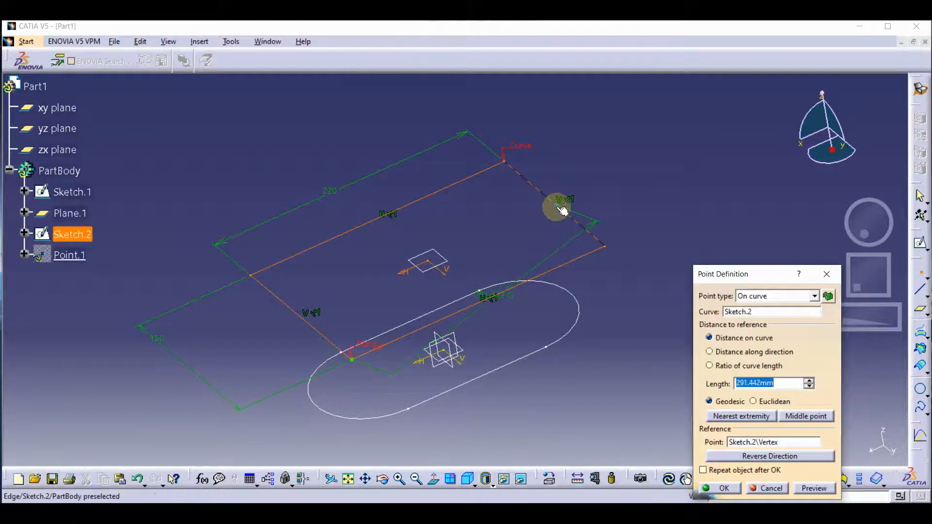
pyautogui.click(562, 207)
pyautogui.click(554, 202)
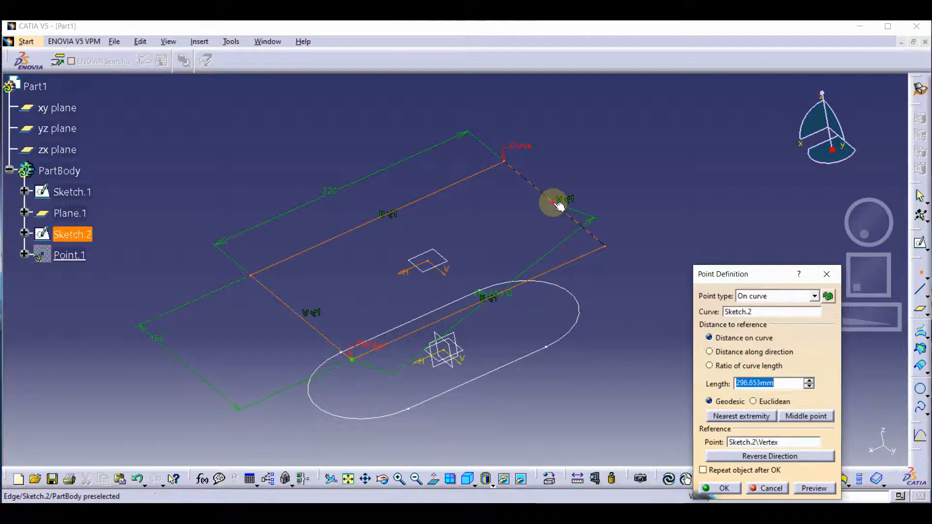
pyautogui.click(732, 487)
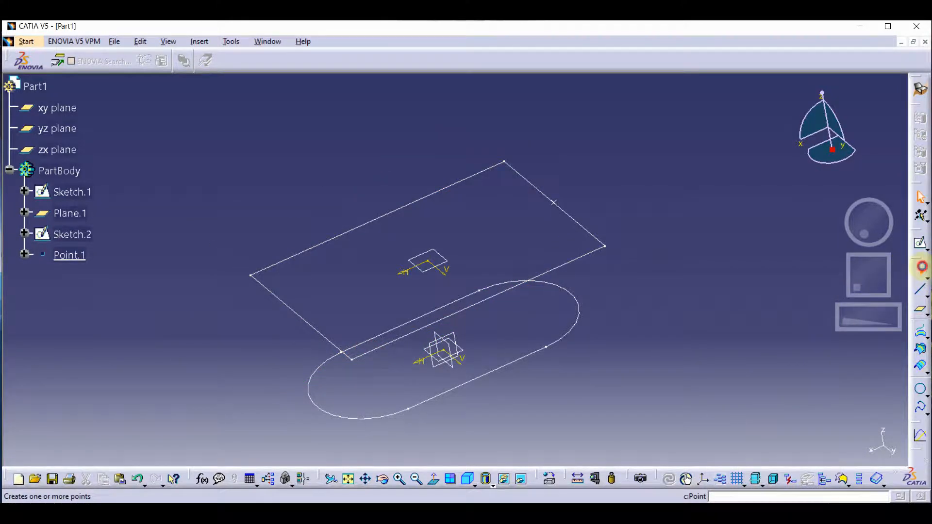
# Step: Create an on-curve point near the middle of the rectangle's opposite short edge, about 655 mm along the curve from its reference vertex
pyautogui.click(924, 281)
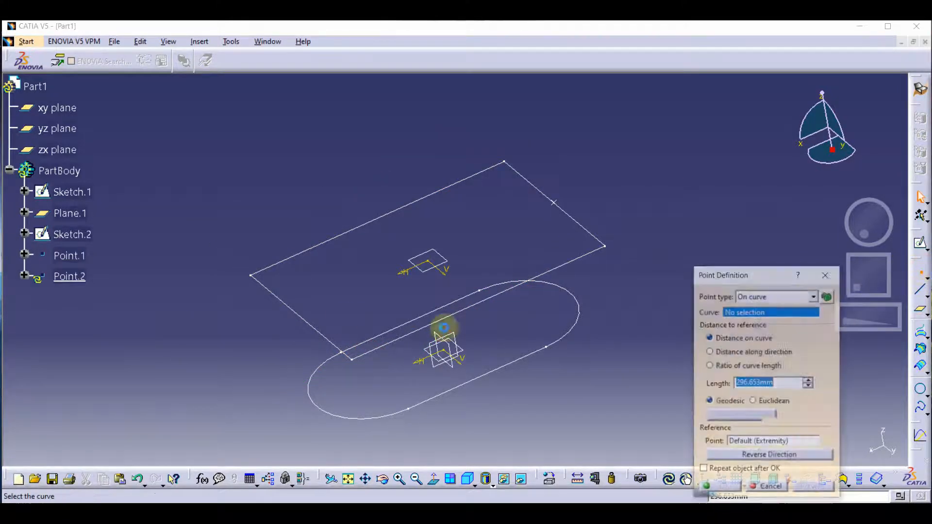
pyautogui.click(299, 315)
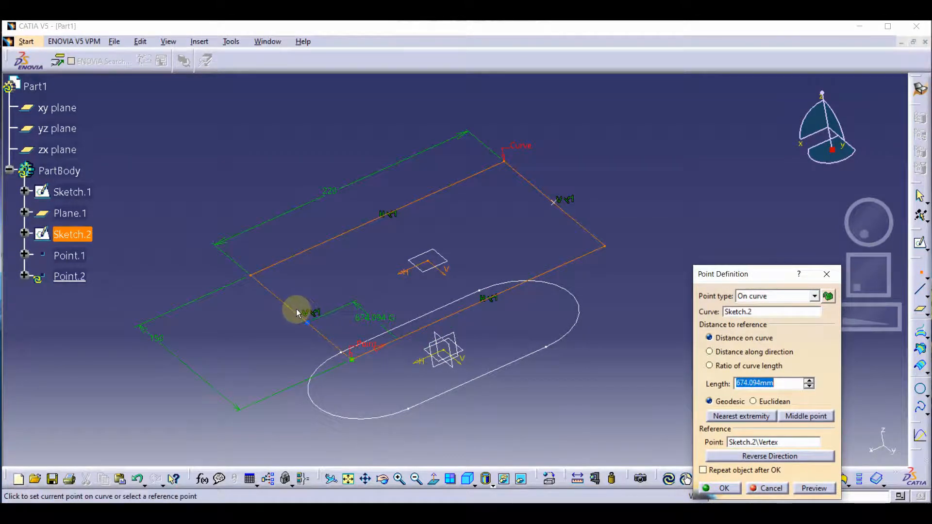
pyautogui.click(294, 312)
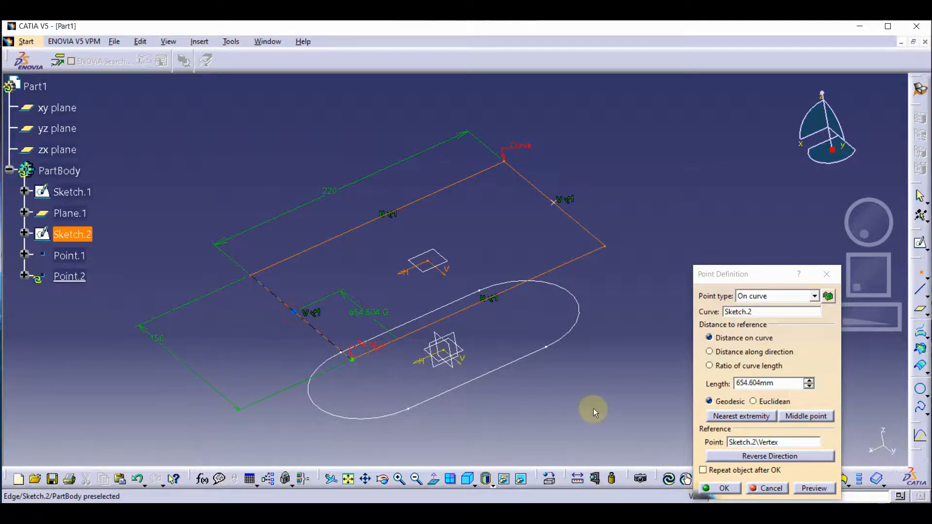
pyautogui.click(716, 487)
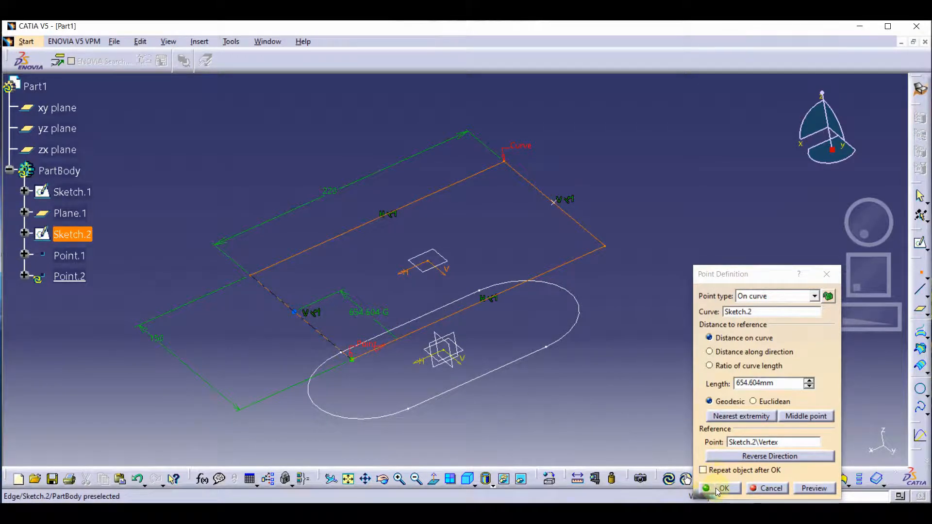
# Step: Create an on-curve point on the elongated profile's rear arc, about 72 mm along the curve from its reference vertex
pyautogui.click(921, 275)
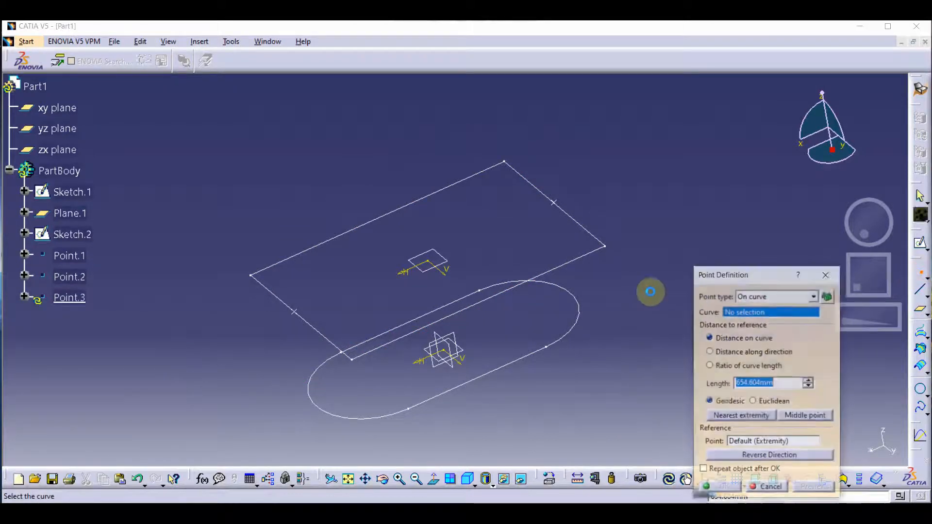
pyautogui.click(576, 296)
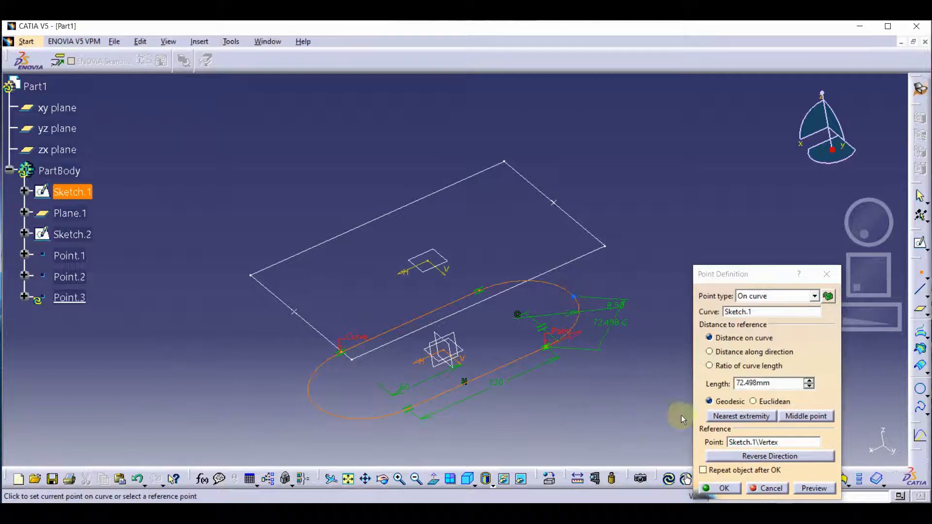
pyautogui.click(724, 486)
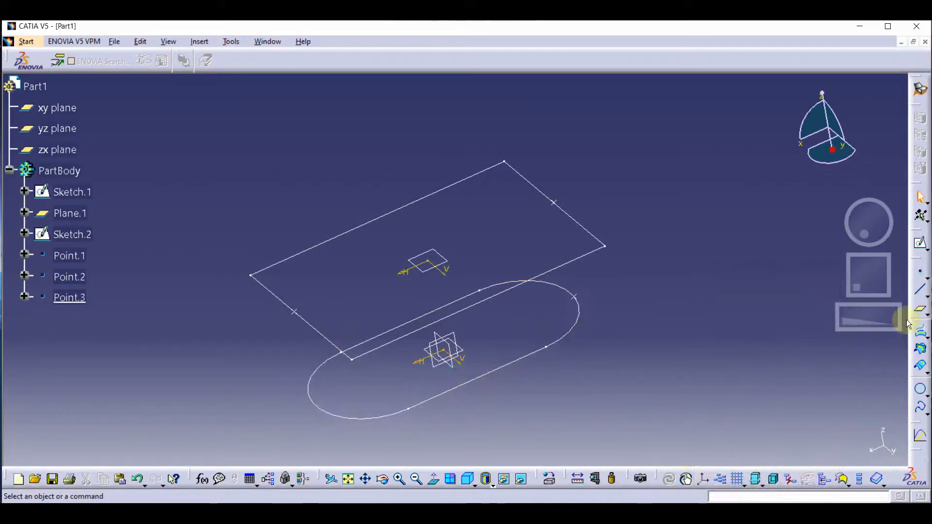
# Step: Create an on-curve point near the middle of the elongated profile's opposite end arc
pyautogui.click(921, 276)
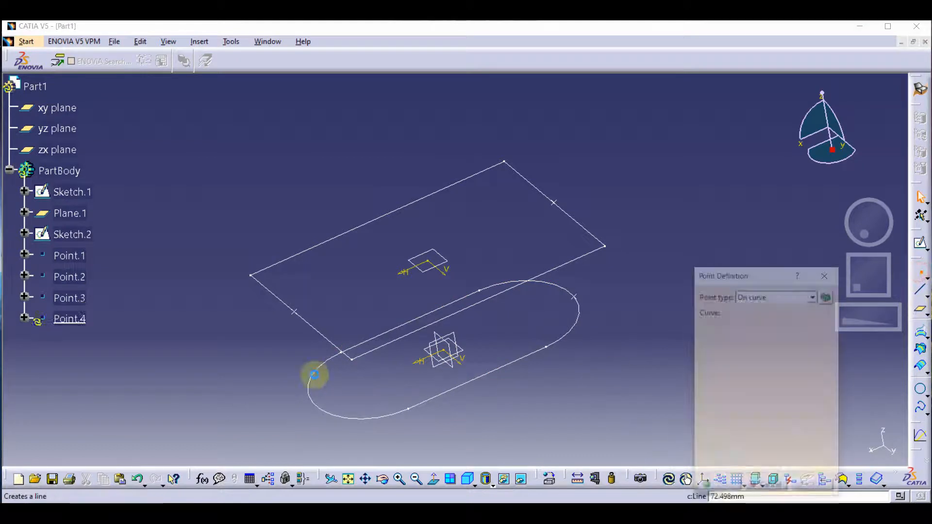
pyautogui.click(318, 406)
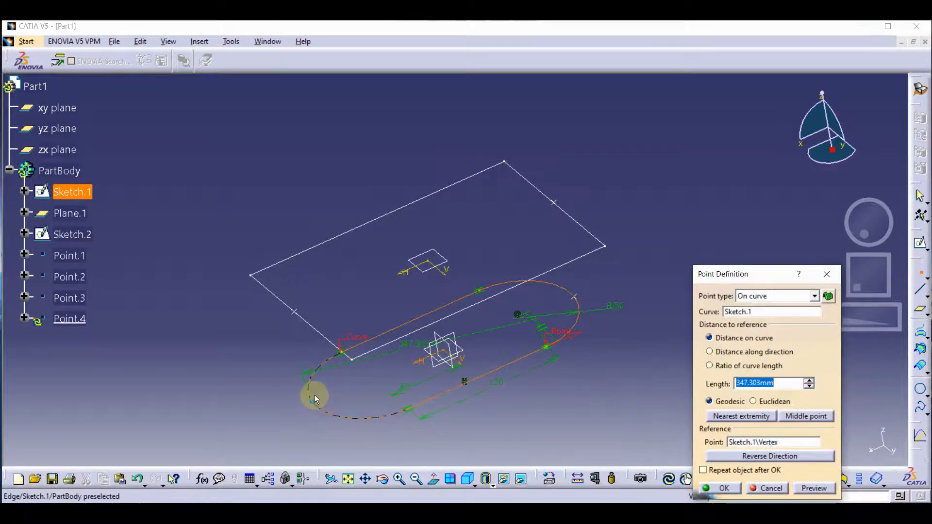
pyautogui.click(316, 400)
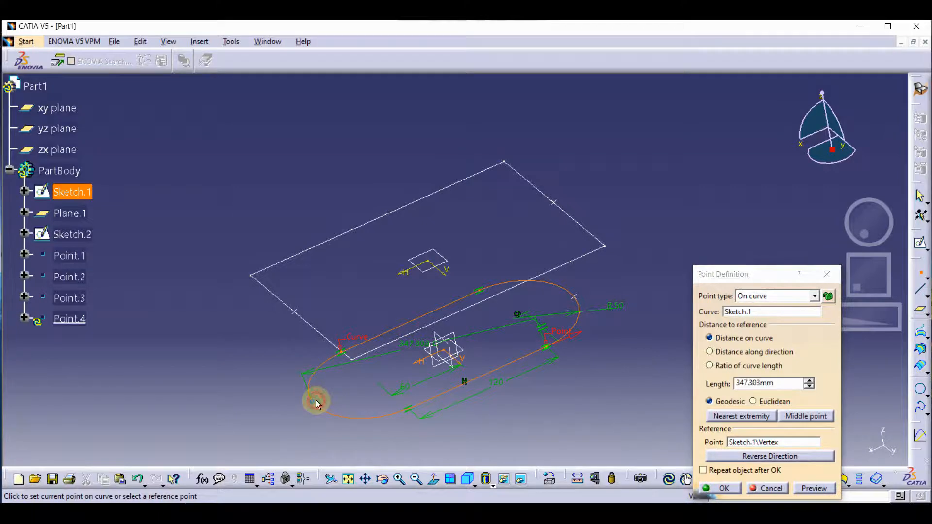
pyautogui.click(727, 489)
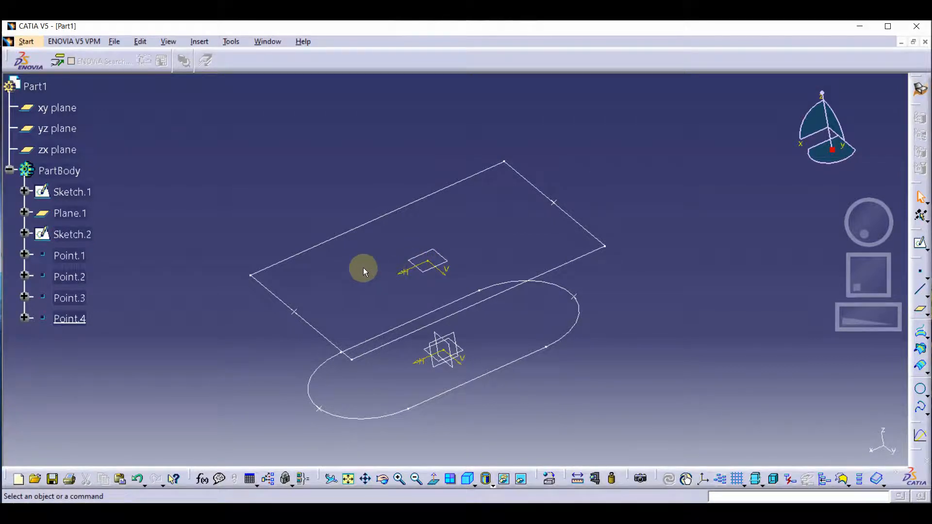
# Step: Switch to the Part Design workbench and start a multi-sections solid with Sketch.2 and Sketch.1 as its sections
pyautogui.click(26, 41)
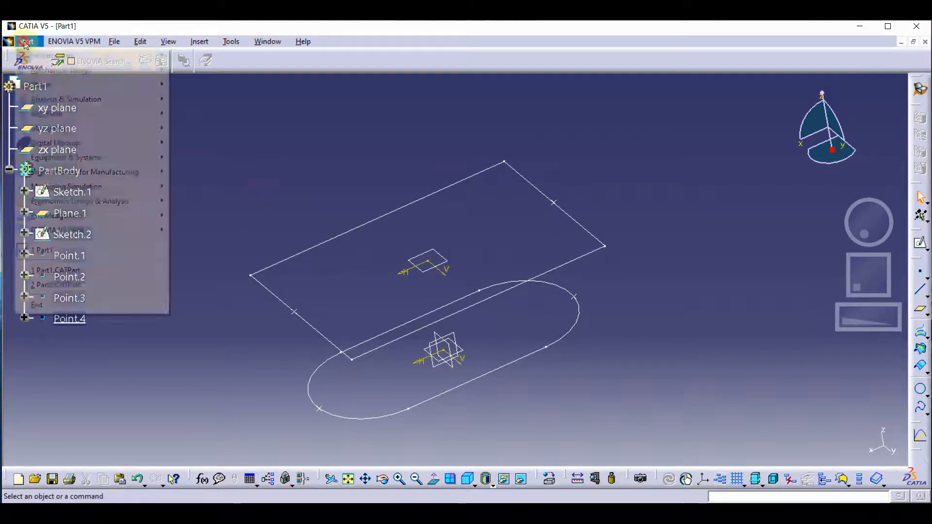
pyautogui.moveTo(45, 71)
pyautogui.click(194, 70)
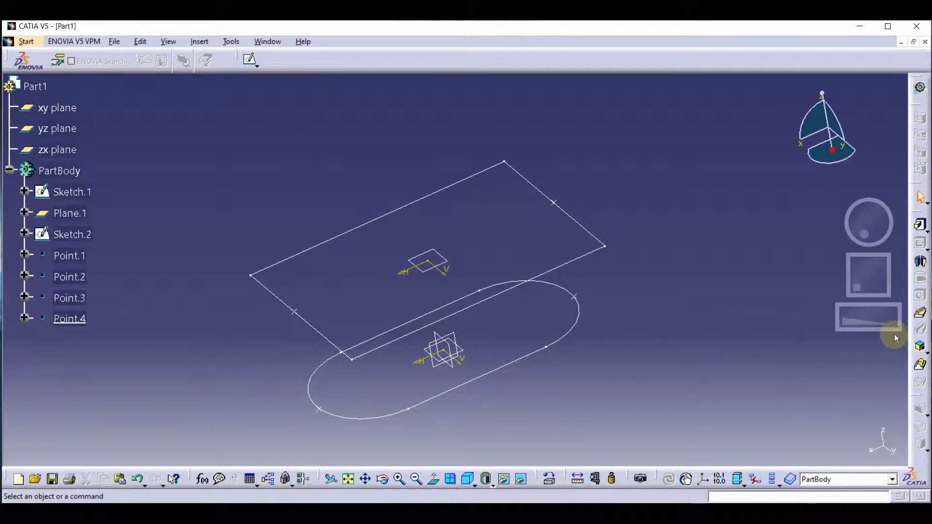
pyautogui.click(920, 364)
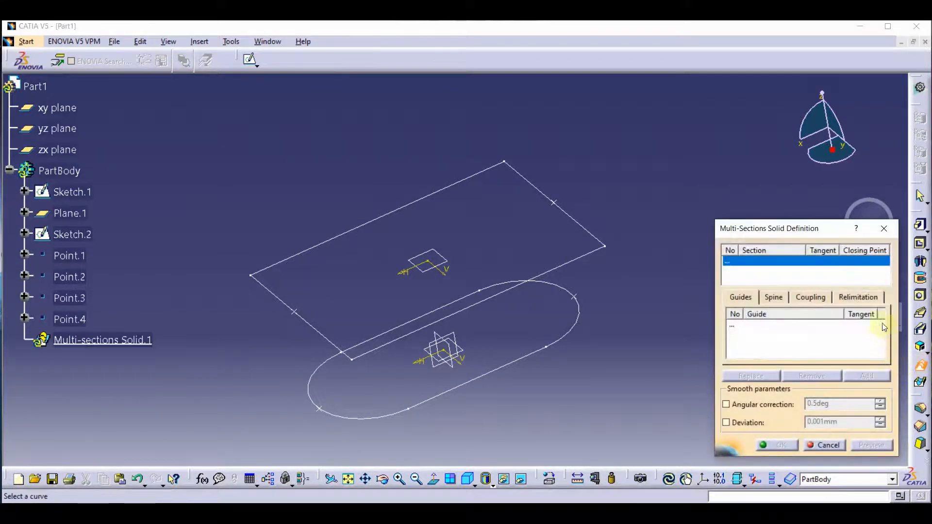
pyautogui.click(581, 262)
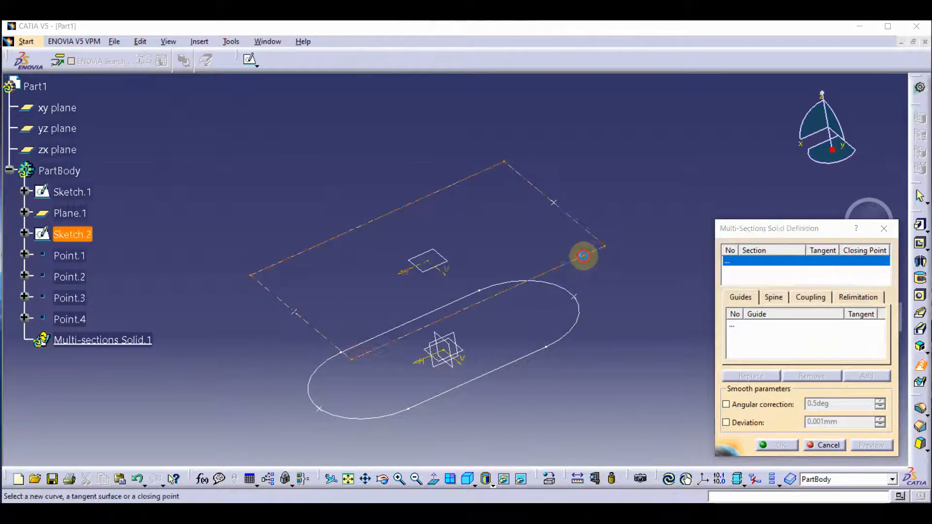
pyautogui.click(567, 341)
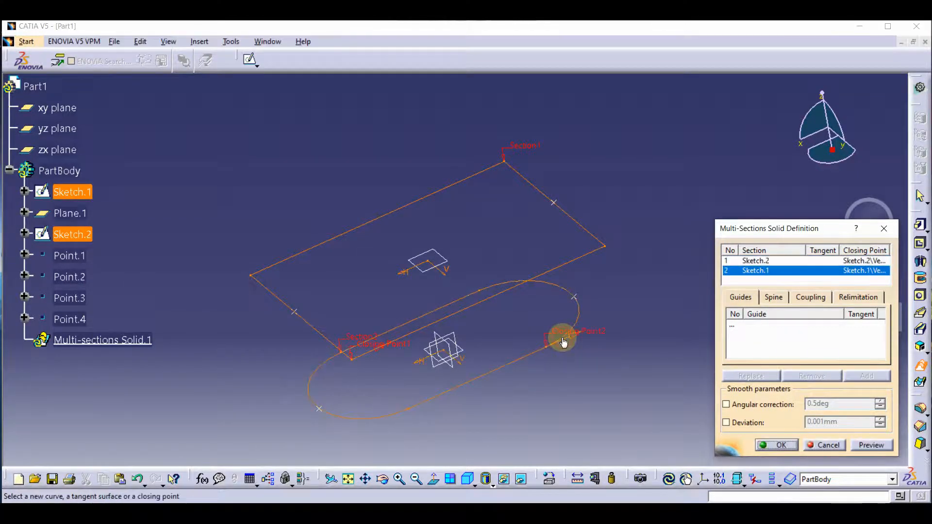
# Step: Replace the closing points with Point.4 on the elongated profile and Point.2 on the rectangle
pyautogui.rightClick(586, 334)
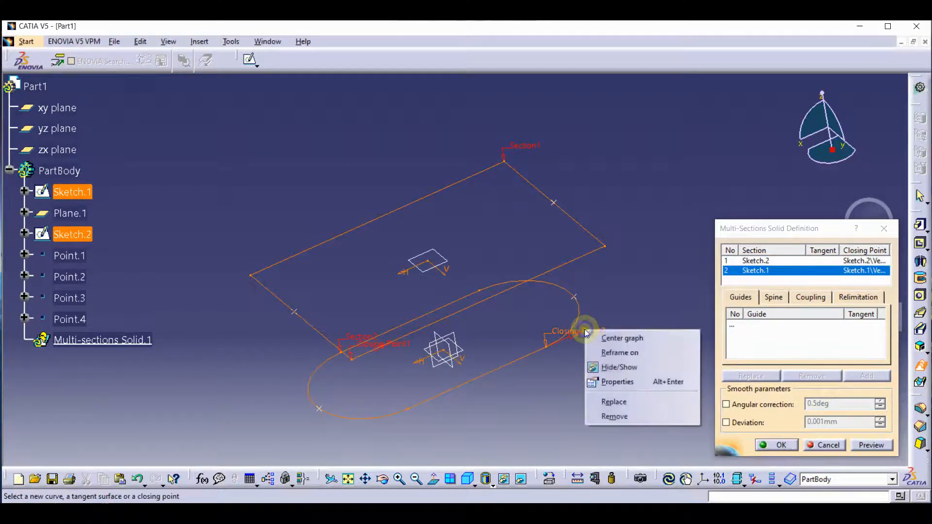
pyautogui.click(614, 416)
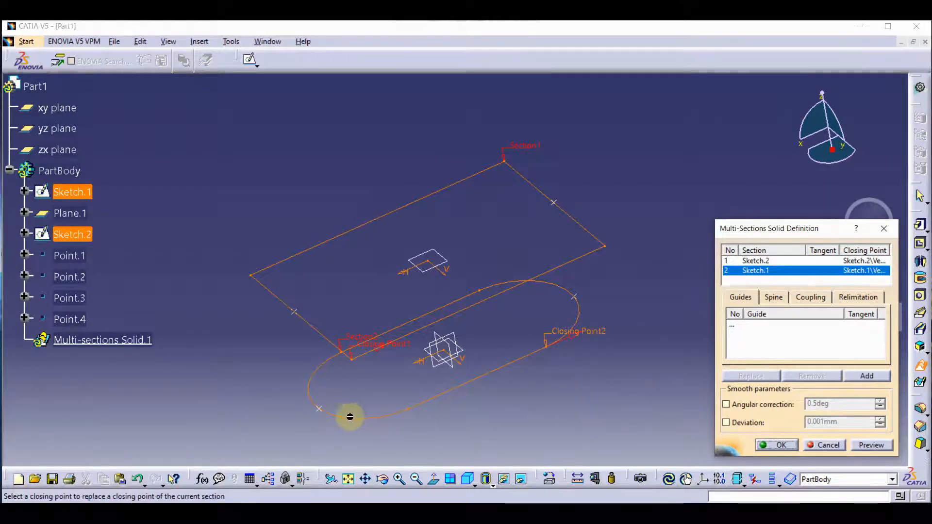
pyautogui.click(320, 411)
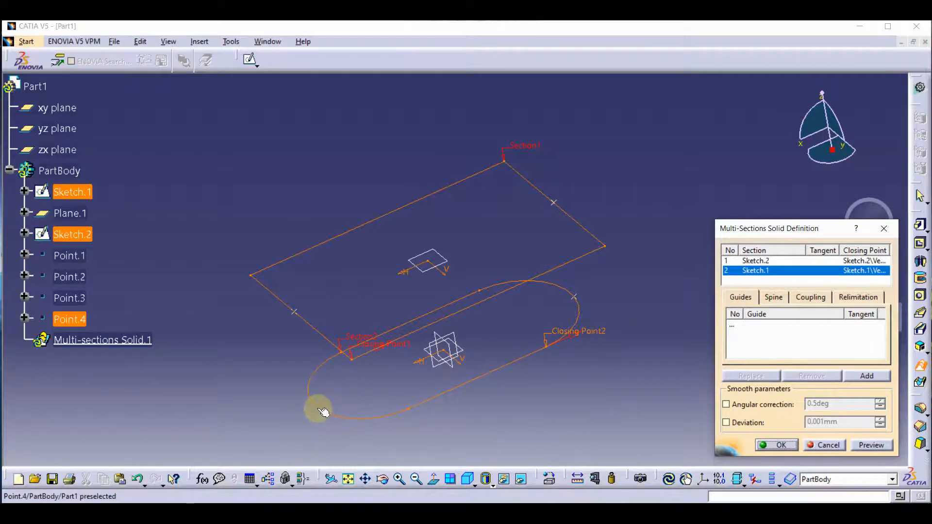
pyautogui.rightClick(373, 344)
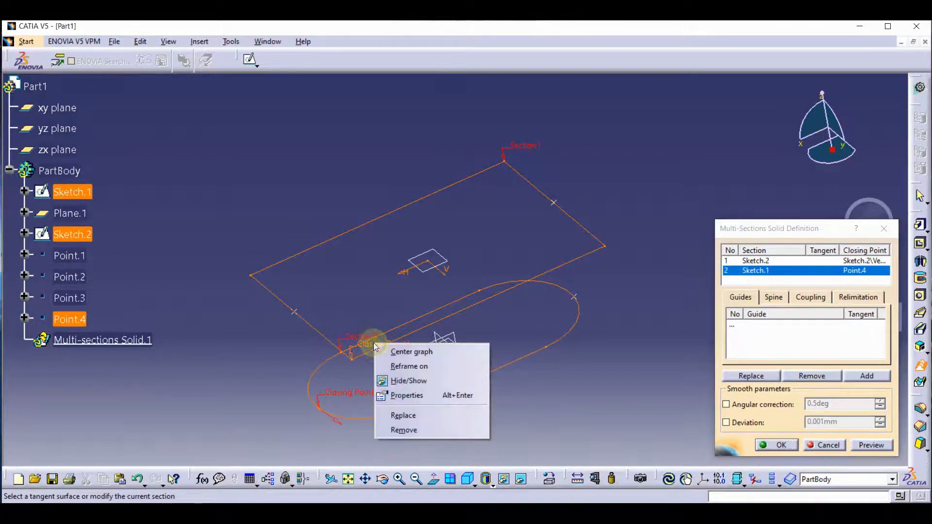
pyautogui.click(403, 416)
pyautogui.click(294, 313)
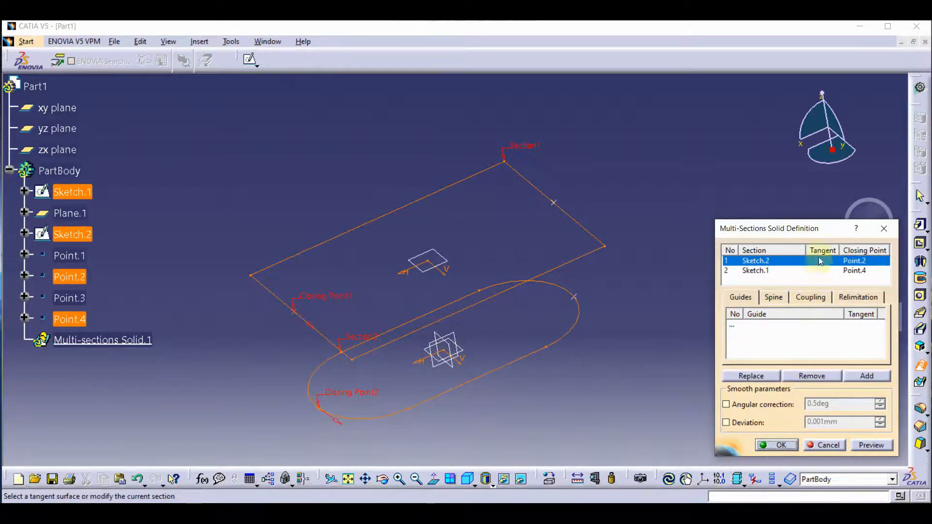
# Step: Set the sections coupling to Tangency then curvature
pyautogui.click(817, 299)
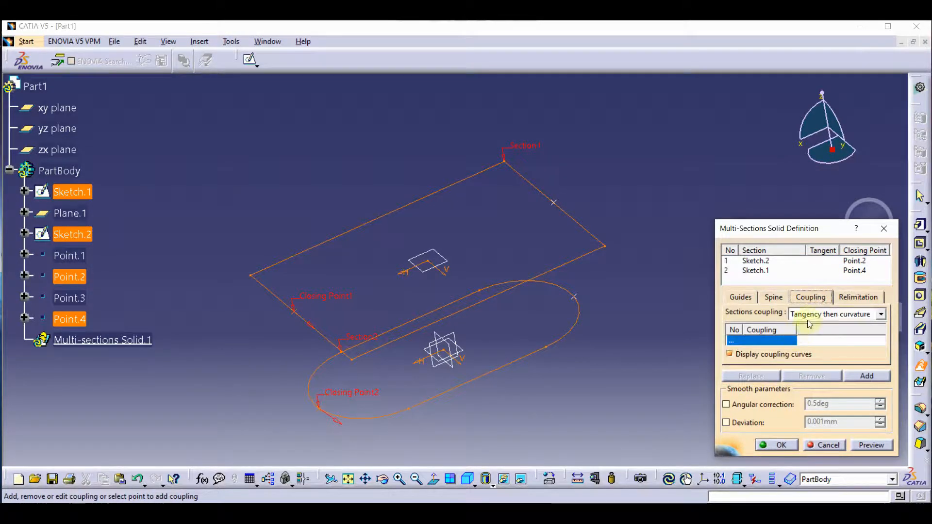
pyautogui.click(808, 317)
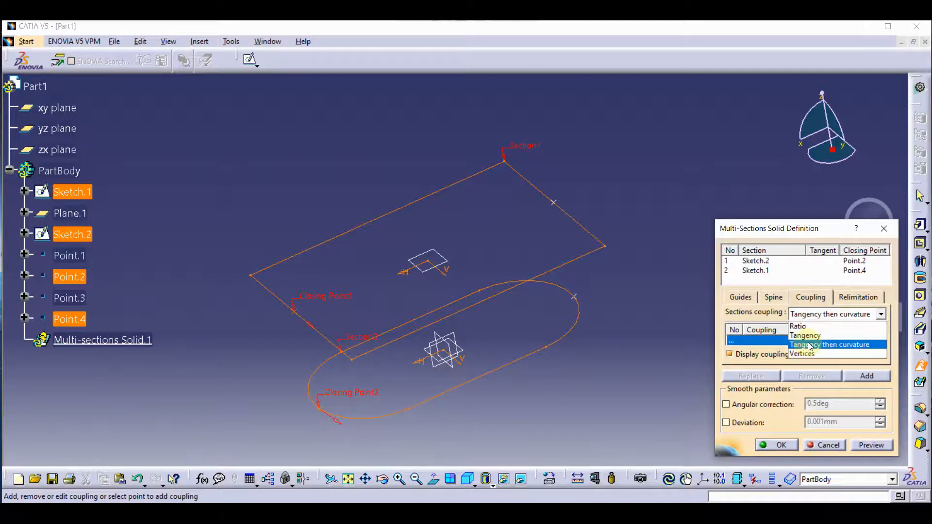
pyautogui.click(845, 345)
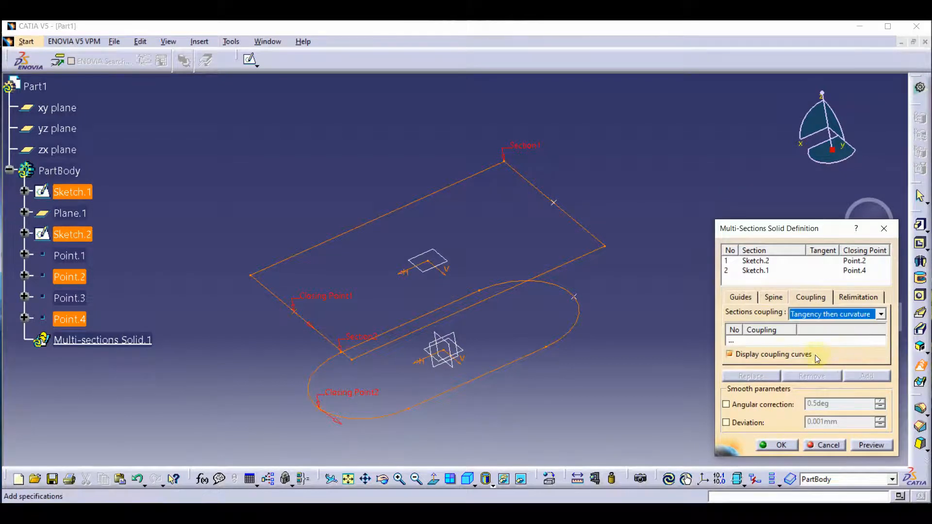
# Step: Add a coupling from Point.2 on the rectangle to Point.4 on the elongated profile, reversing both closing directions
pyautogui.click(754, 343)
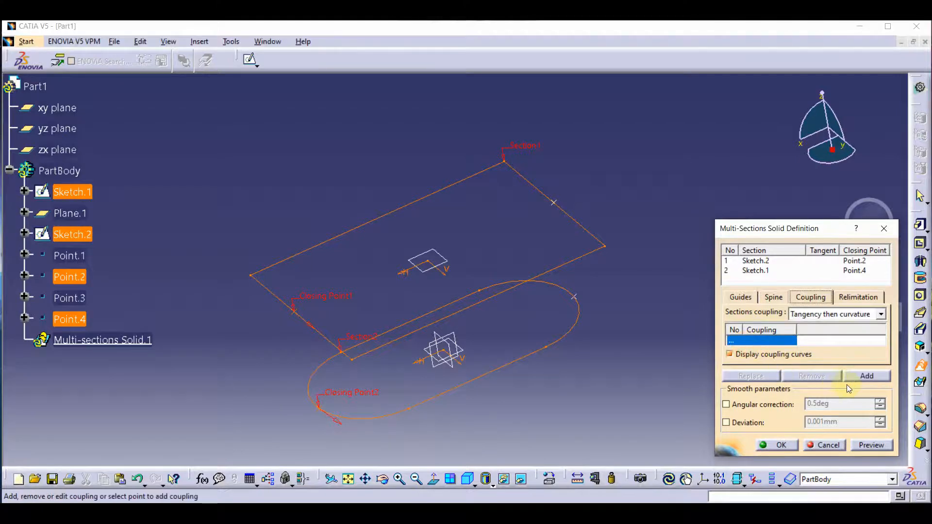
pyautogui.click(866, 374)
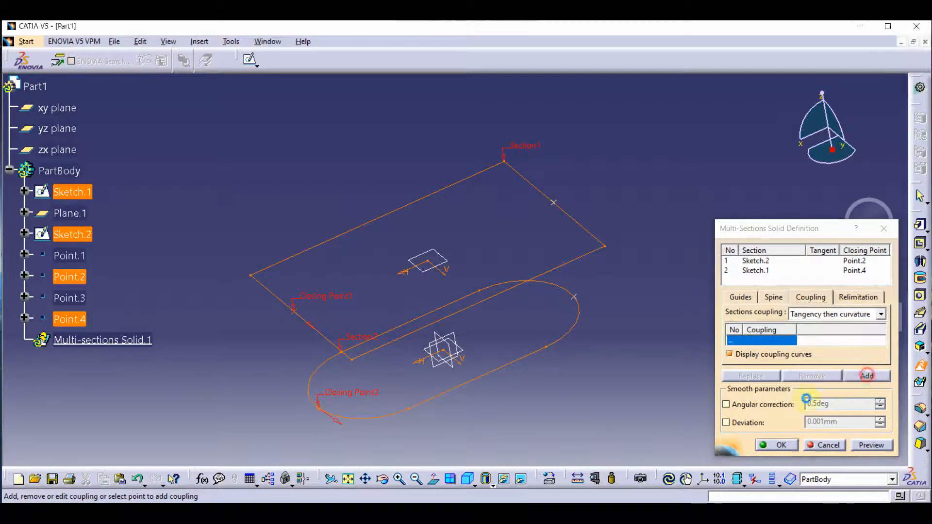
pyautogui.click(294, 313)
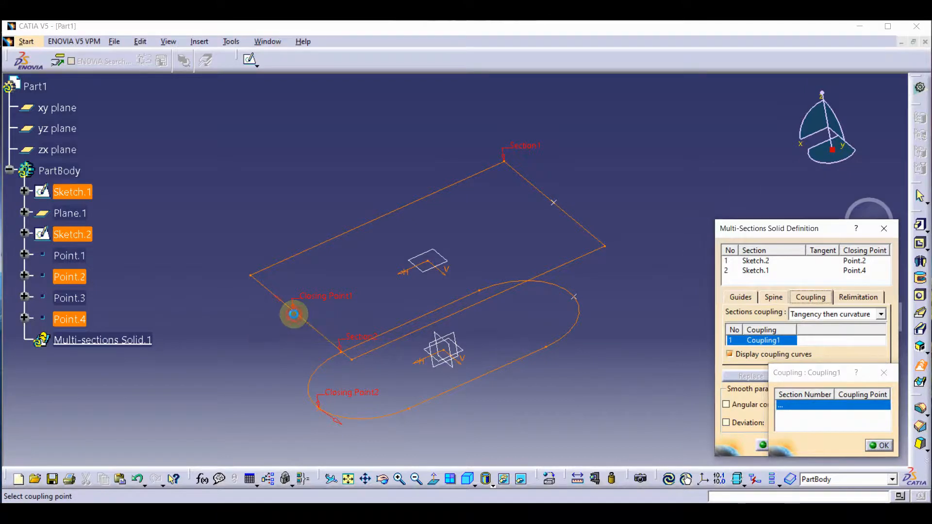
pyautogui.click(319, 410)
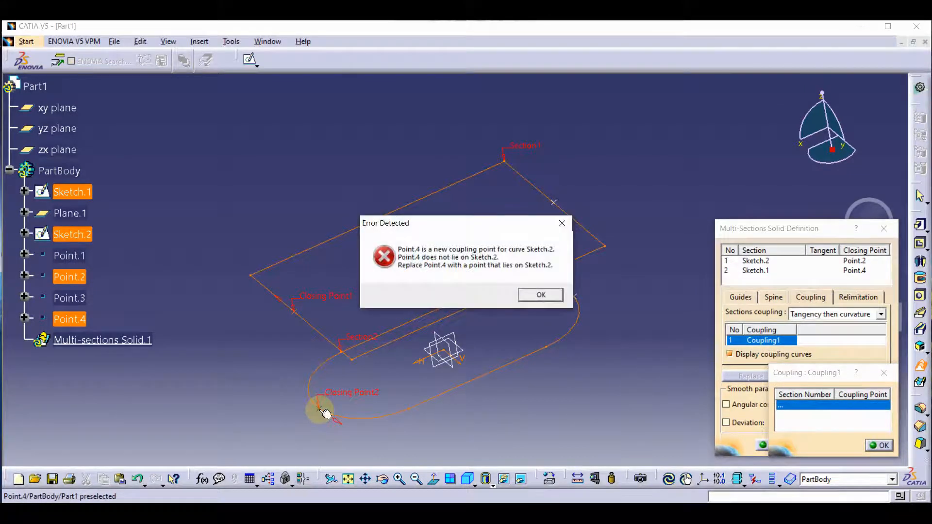
pyautogui.click(541, 295)
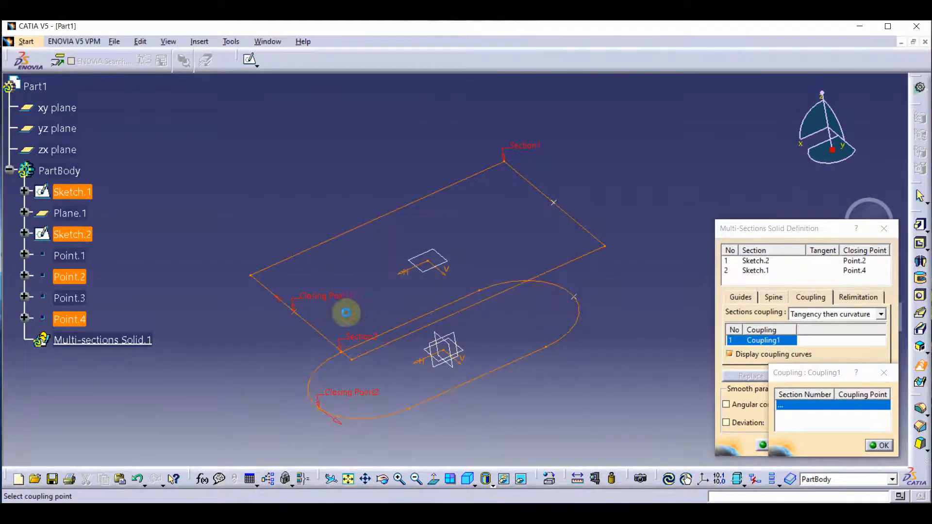
pyautogui.click(293, 315)
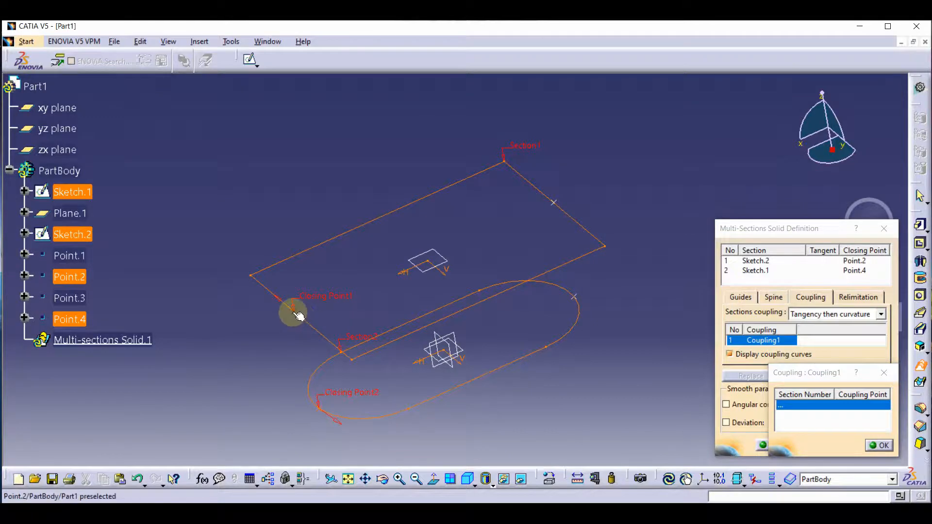
pyautogui.click(318, 410)
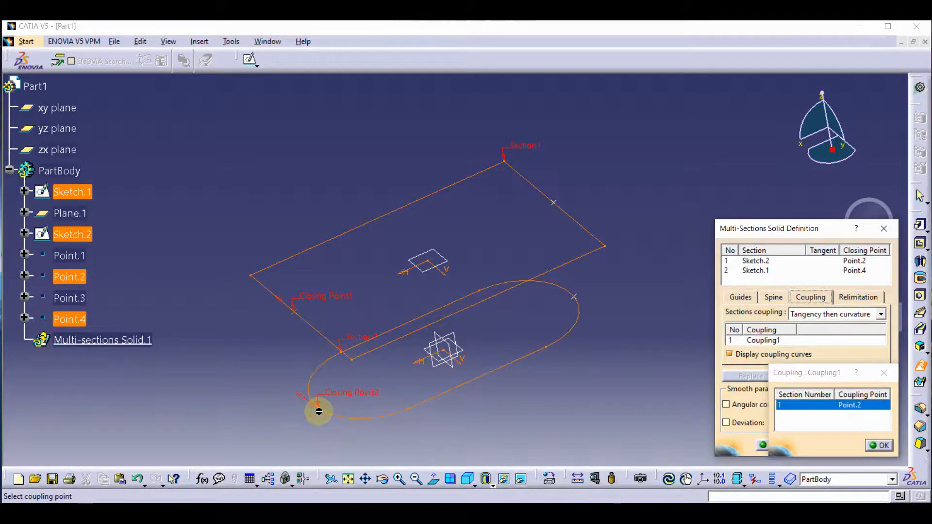
pyautogui.click(318, 410)
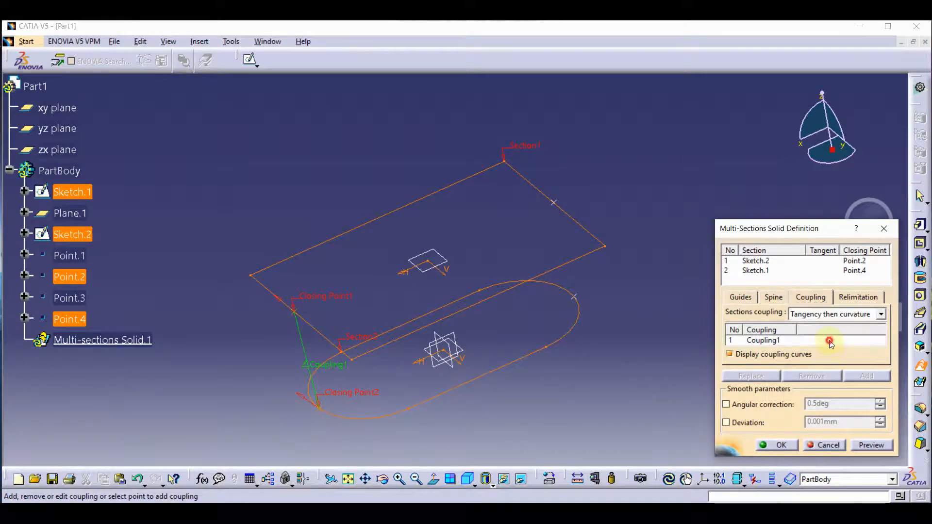
# Step: Add a second coupling from the rear corner of the rectangle's Point.2 edge to the rear vertex of the elongated profile's Point.4 arc
pyautogui.click(779, 341)
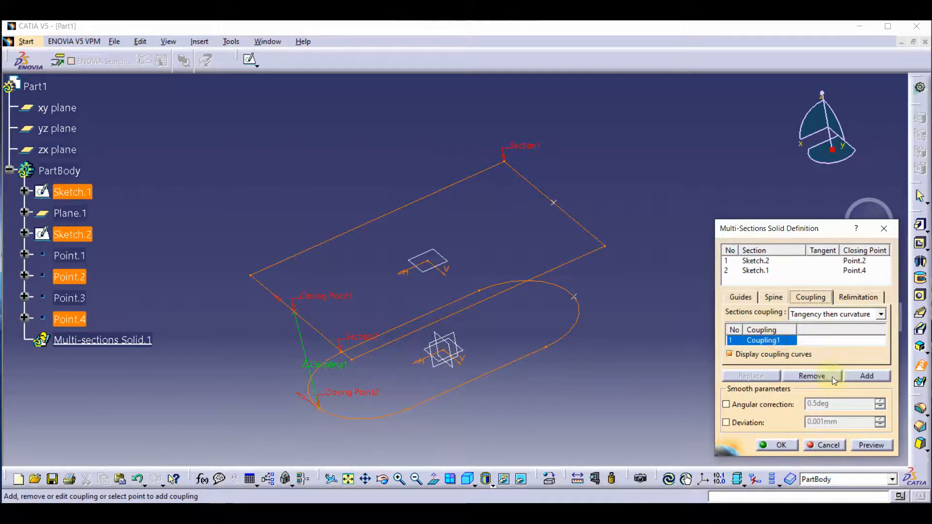
pyautogui.click(860, 376)
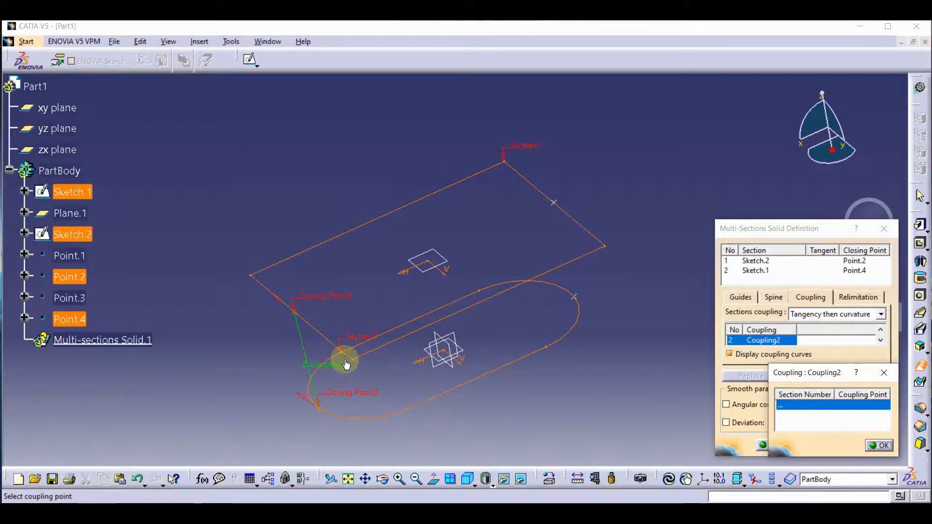
pyautogui.moveTo(346, 364); pyautogui.dragTo(356, 369, button='middle')
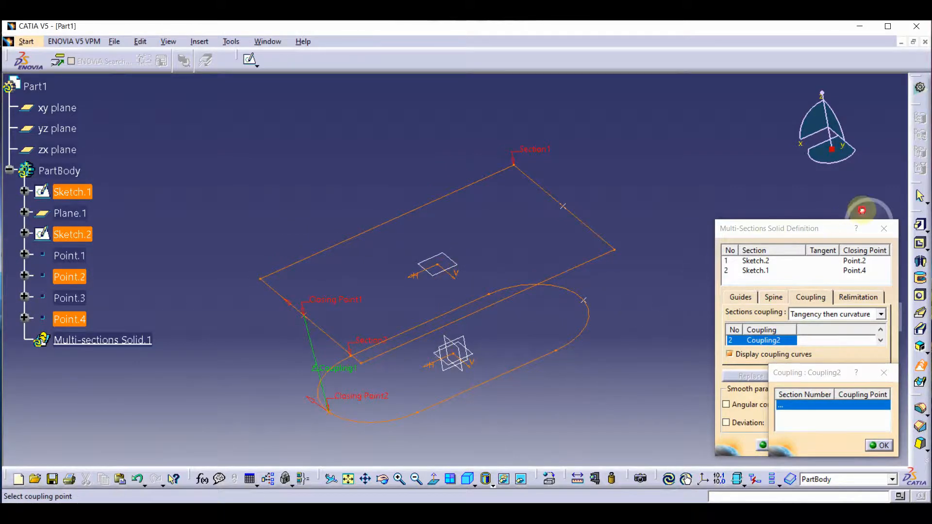
pyautogui.moveTo(862, 212); pyautogui.dragTo(869, 227, button='middle')
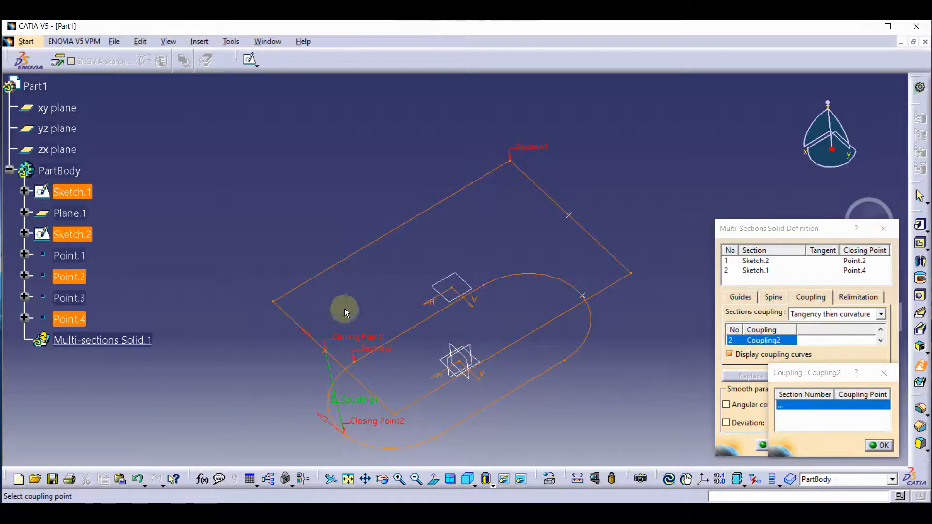
pyautogui.click(278, 305)
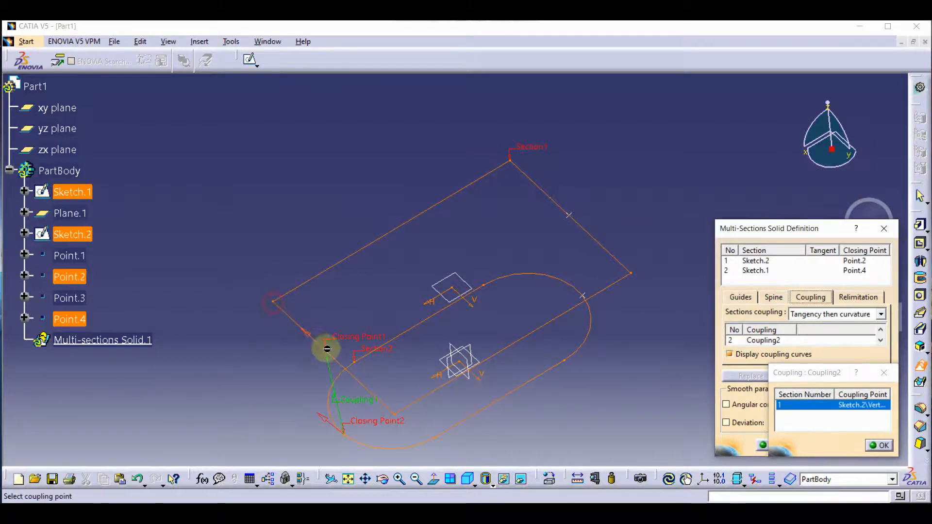
pyautogui.click(360, 366)
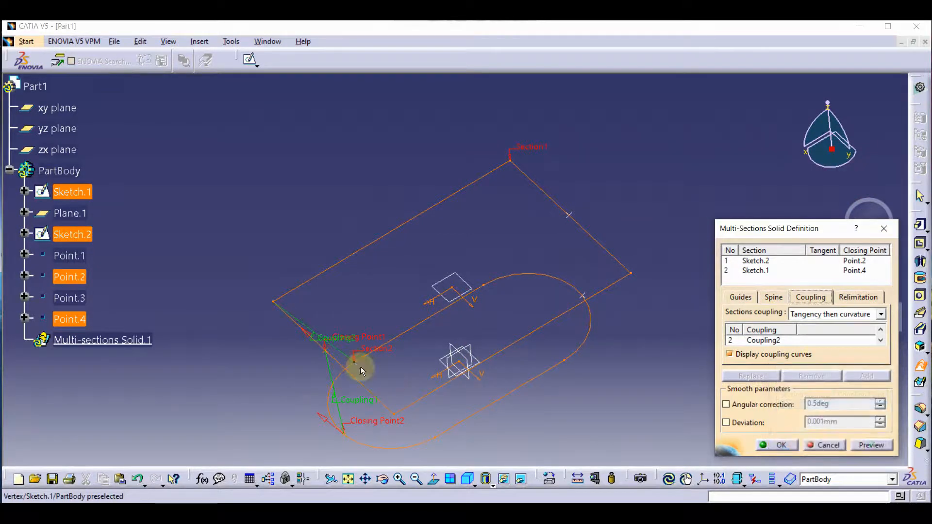
# Step: Add a third coupling from the front corner of the rectangle's Point.2 edge to the front vertex of the elongated profile's Point.4 arc
pyautogui.click(807, 342)
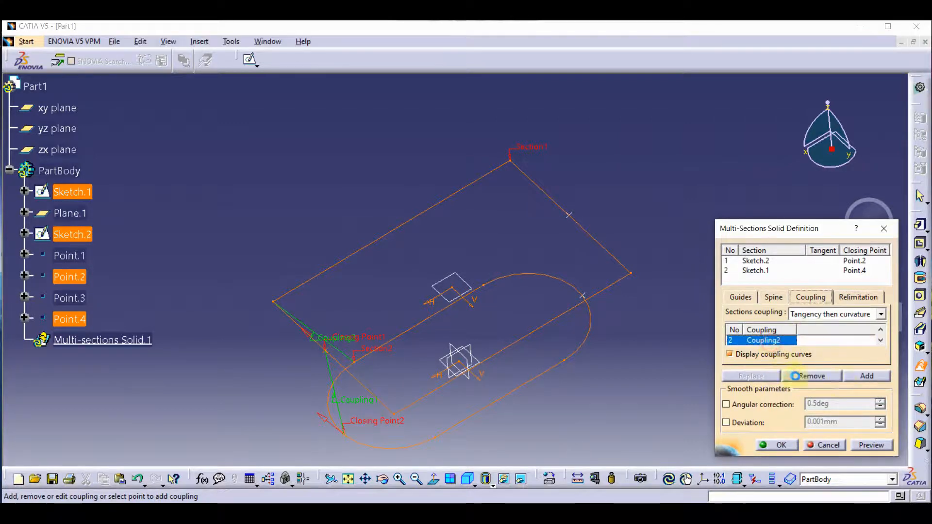
pyautogui.click(867, 376)
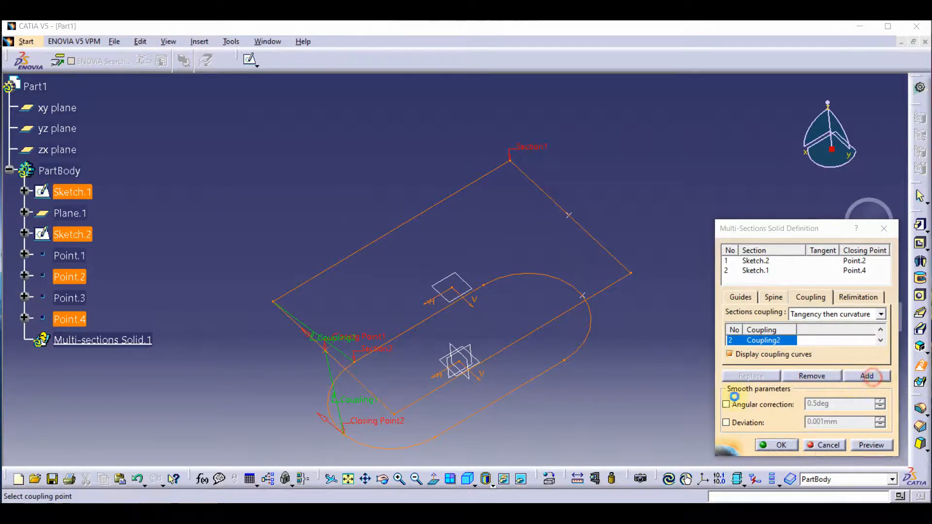
pyautogui.click(434, 436)
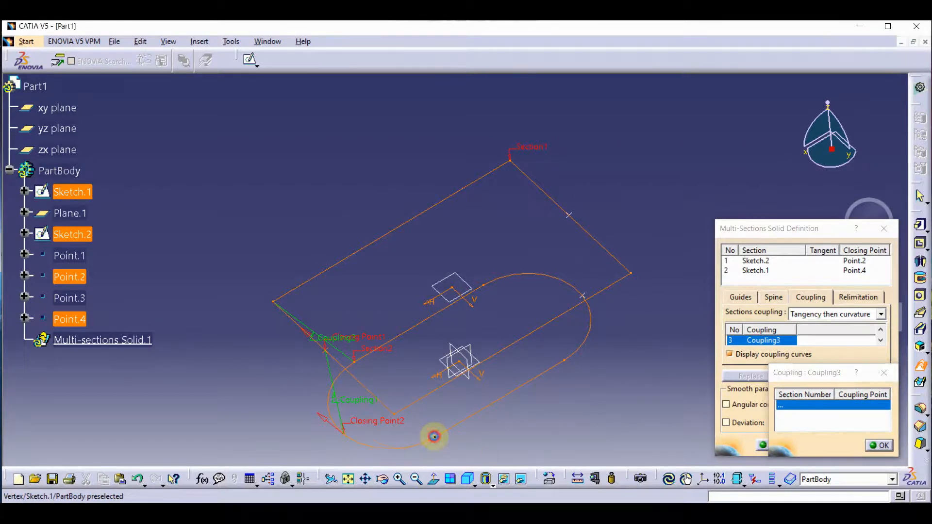
pyautogui.click(554, 295)
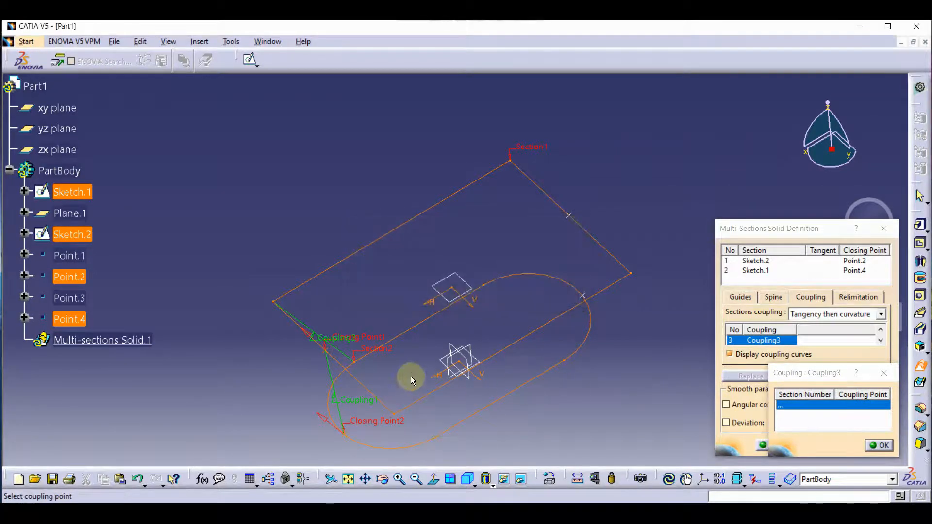
pyautogui.click(398, 415)
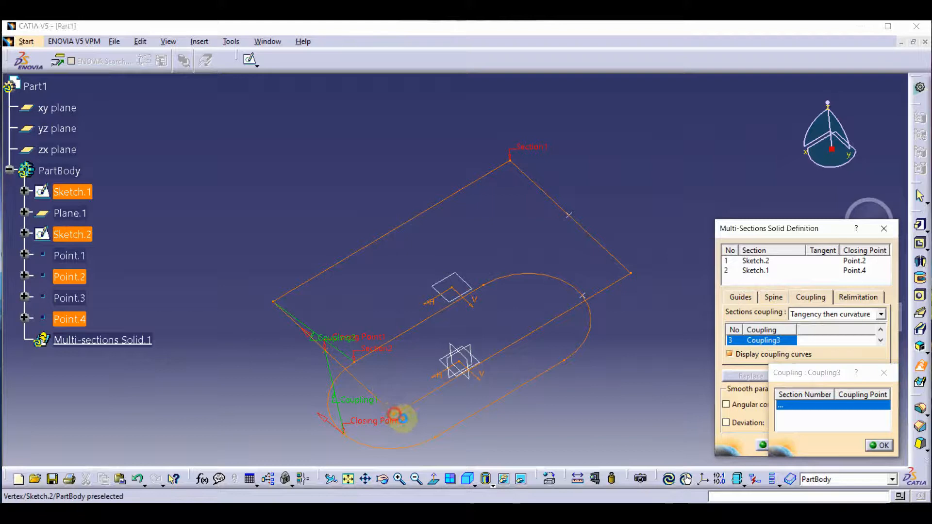
pyautogui.click(440, 438)
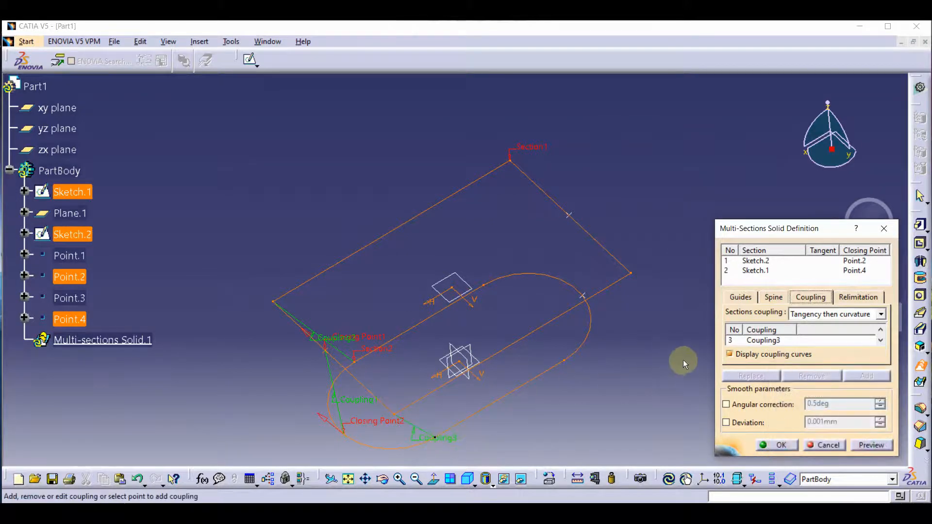
# Step: Add a fourth coupling from the rear corner of the rectangle's Point.1 edge to the rear vertex of the elongated profile's Point.3 arc
pyautogui.click(762, 342)
pyautogui.click(856, 381)
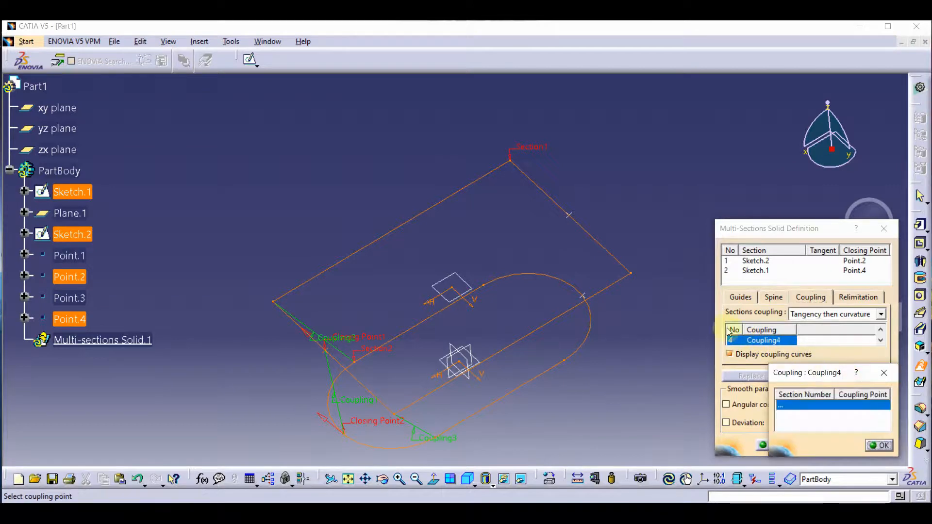
pyautogui.click(510, 160)
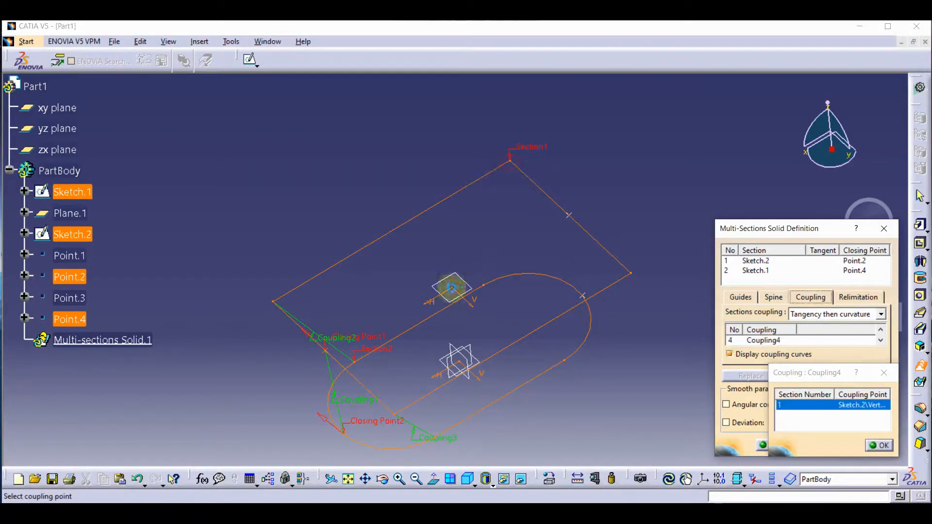
pyautogui.click(485, 286)
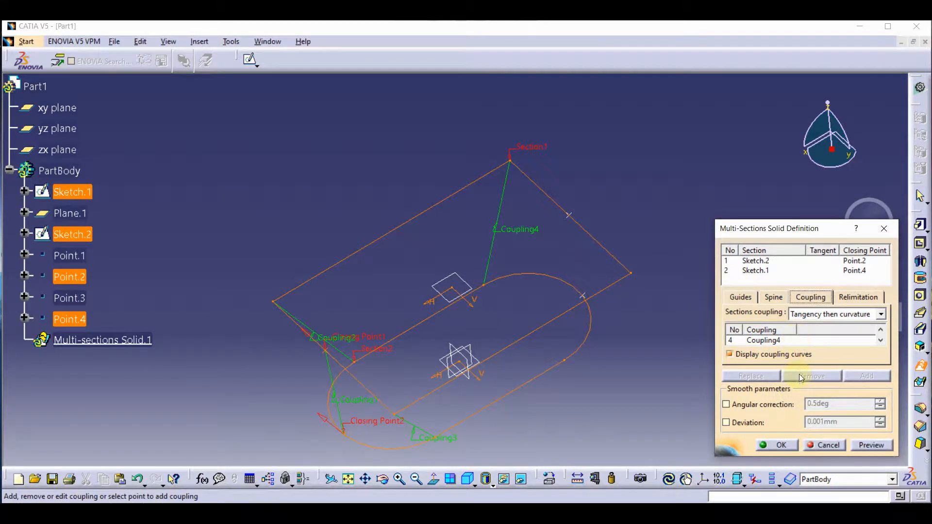
# Step: Add a fifth coupling from Point.1 on the rectangle to Point.3 on the elongated profile
pyautogui.click(778, 342)
pyautogui.click(866, 376)
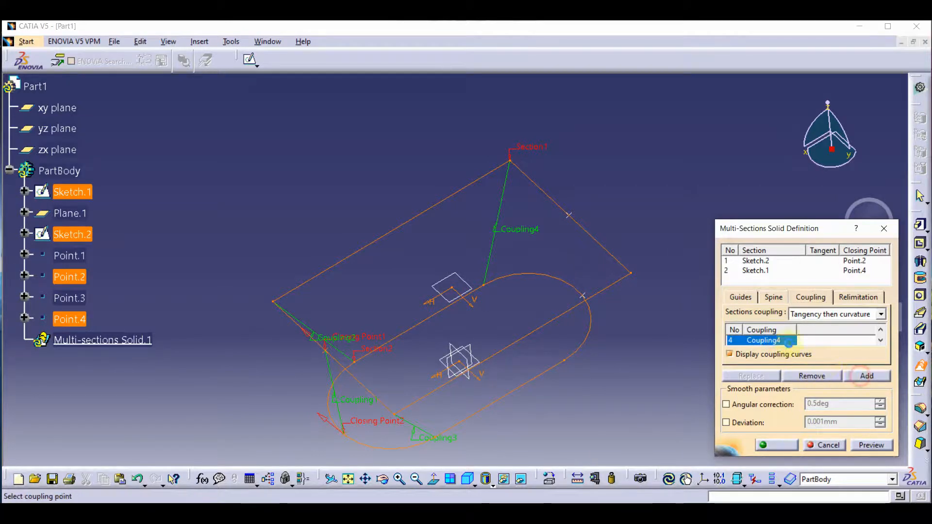
pyautogui.click(571, 215)
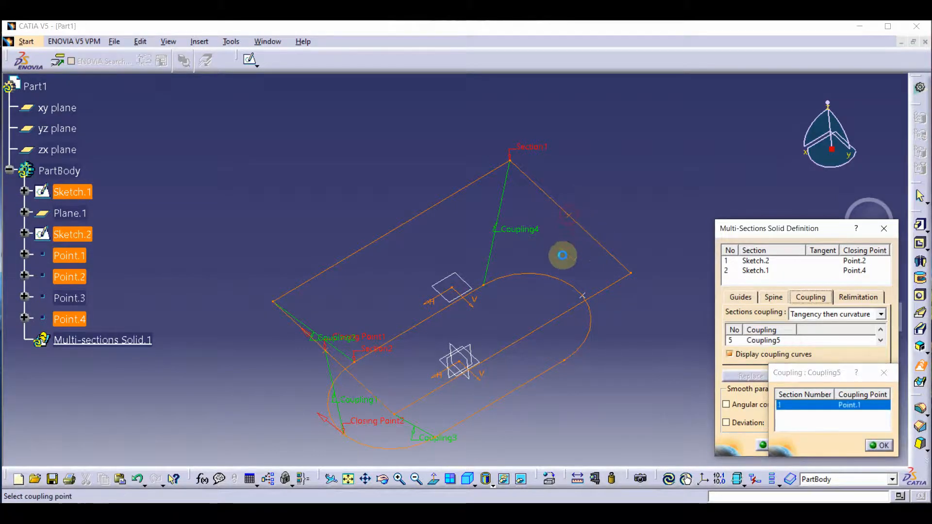
pyautogui.click(587, 298)
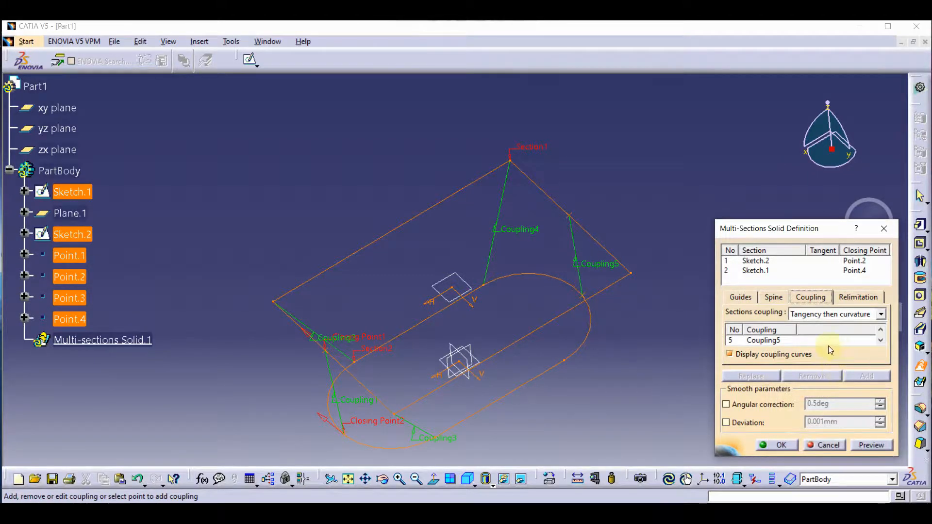
# Step: Add a sixth coupling from the front corner of the rectangle's Point.1 edge to the front vertex of the Point.3 arc, and create the solid
pyautogui.click(777, 342)
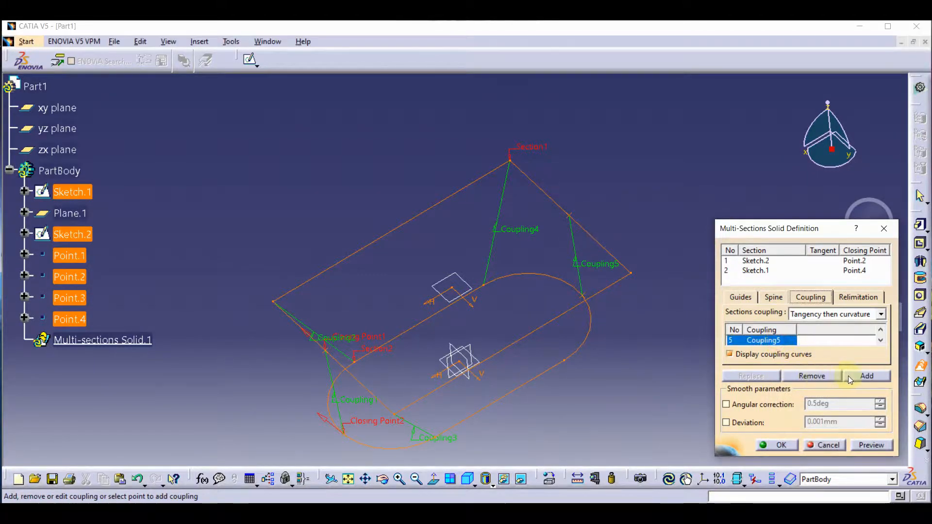
pyautogui.click(859, 376)
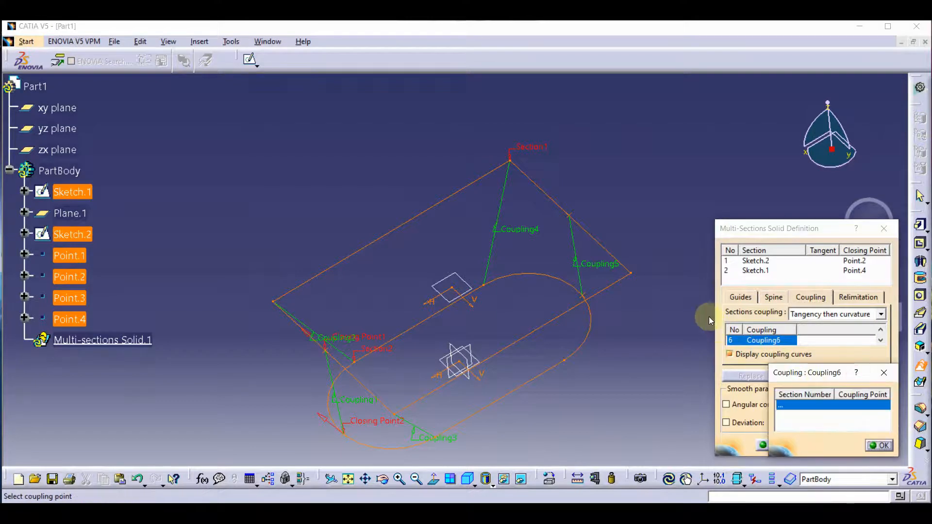
pyautogui.click(631, 272)
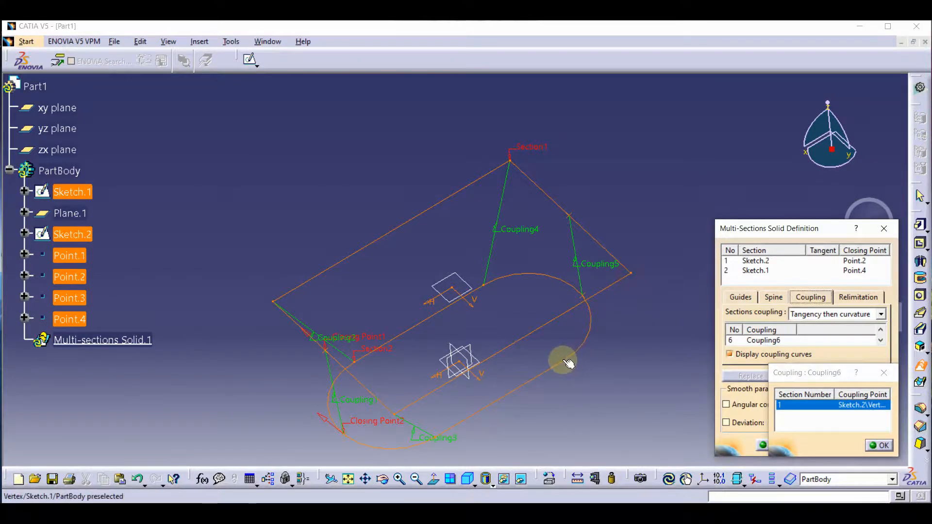
pyautogui.click(566, 362)
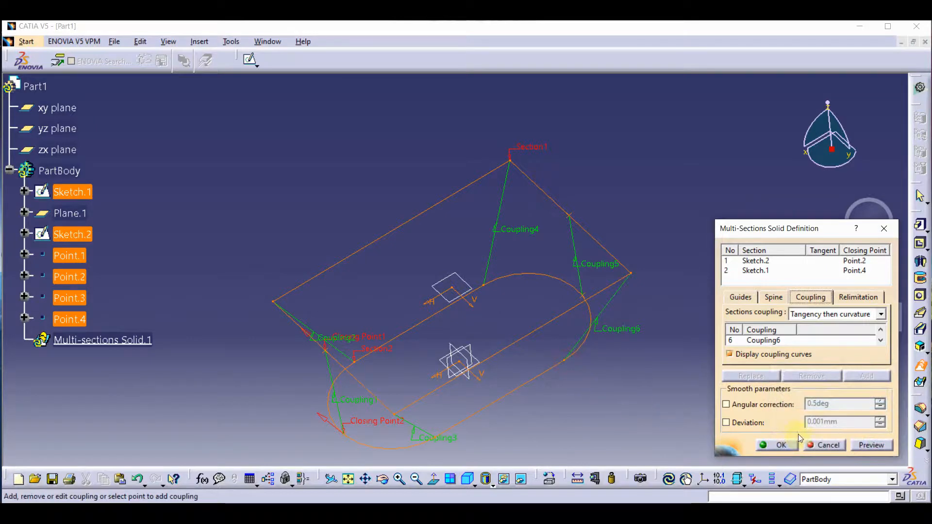
pyautogui.click(867, 444)
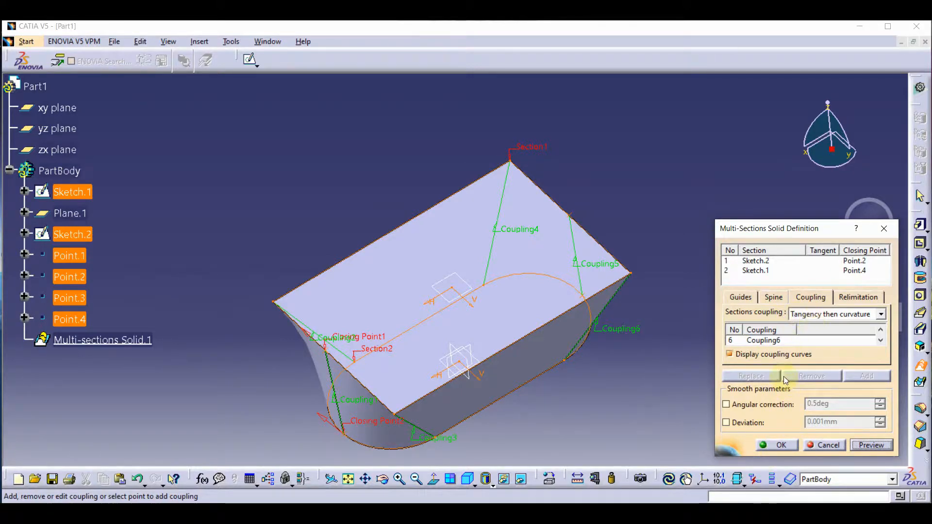
pyautogui.click(779, 445)
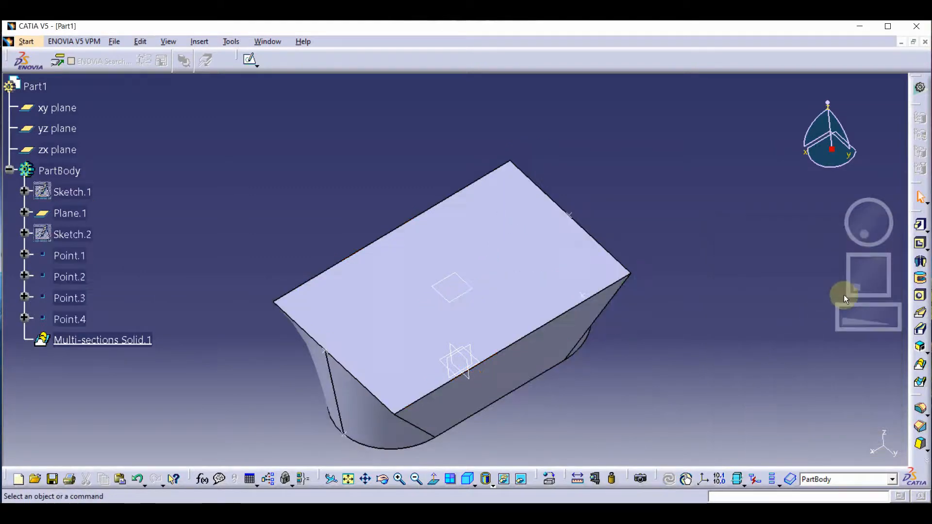
# Step: Examine the finished multi-sections solid from the sides and below, in the four-view layout, and in the isometric view
pyautogui.moveTo(865, 232); pyautogui.dragTo(761, 263)
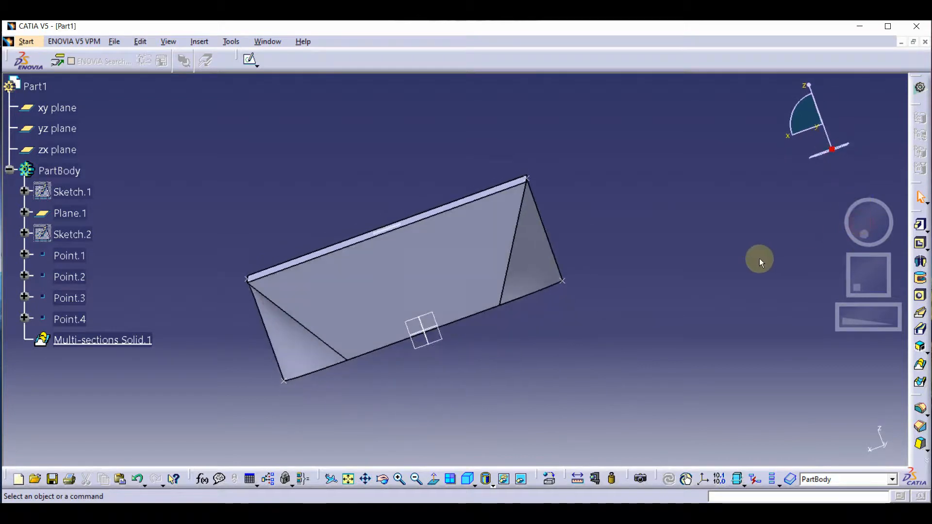
pyautogui.moveTo(760, 263); pyautogui.dragTo(486, 369, button='middle')
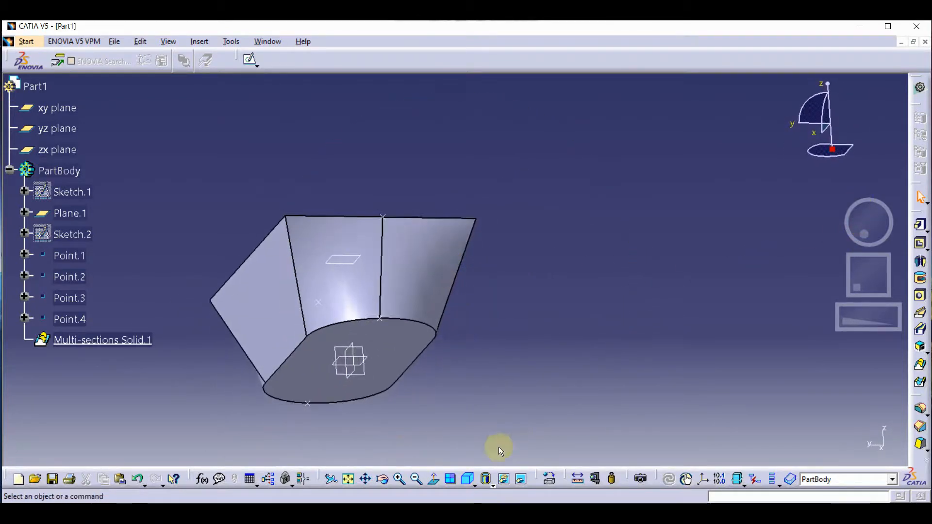
pyautogui.click(450, 478)
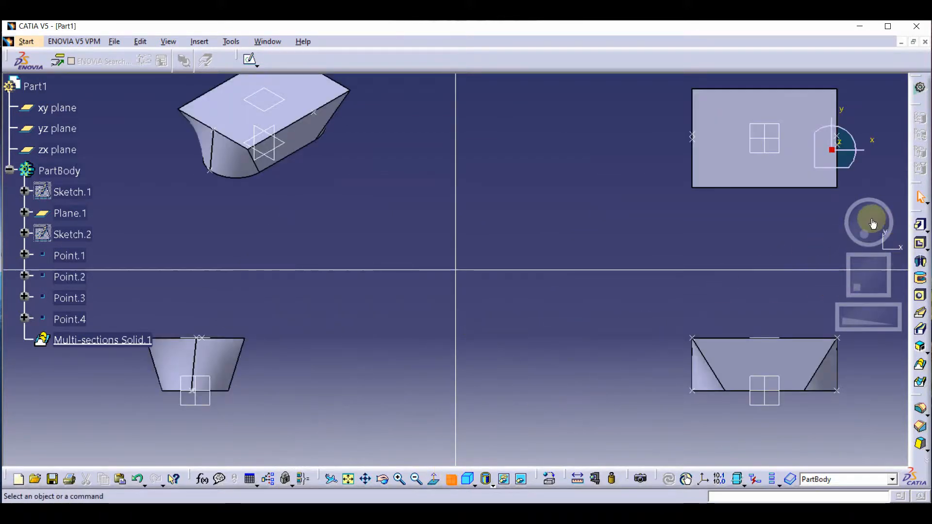
pyautogui.moveTo(872, 223); pyautogui.dragTo(847, 256)
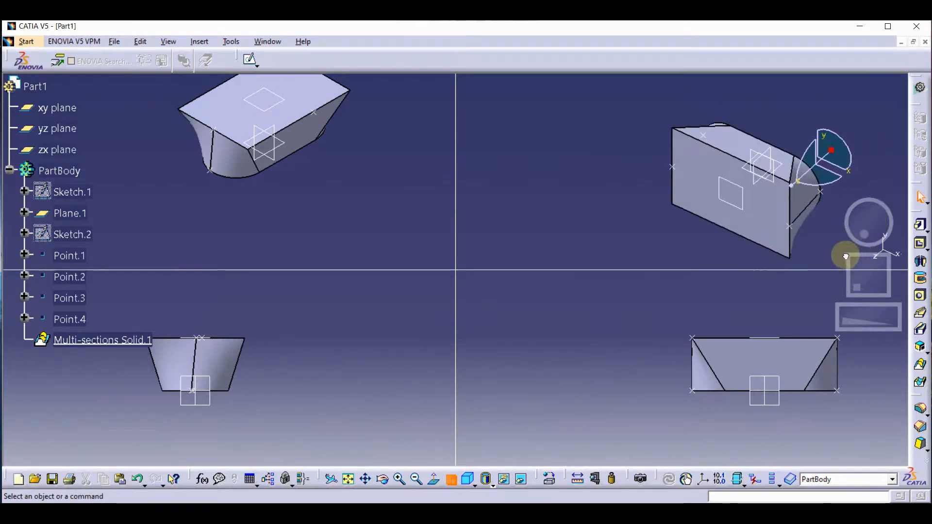
pyautogui.click(416, 179)
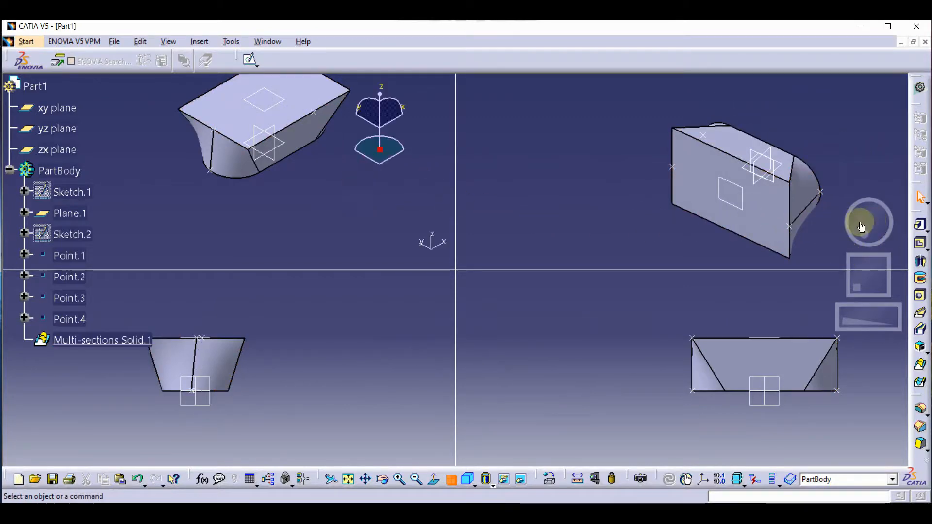
pyautogui.moveTo(859, 223)
pyautogui.mouseDown()
pyautogui.moveTo(876, 240)
pyautogui.moveTo(847, 183)
pyautogui.moveTo(855, 218)
pyautogui.mouseUp()
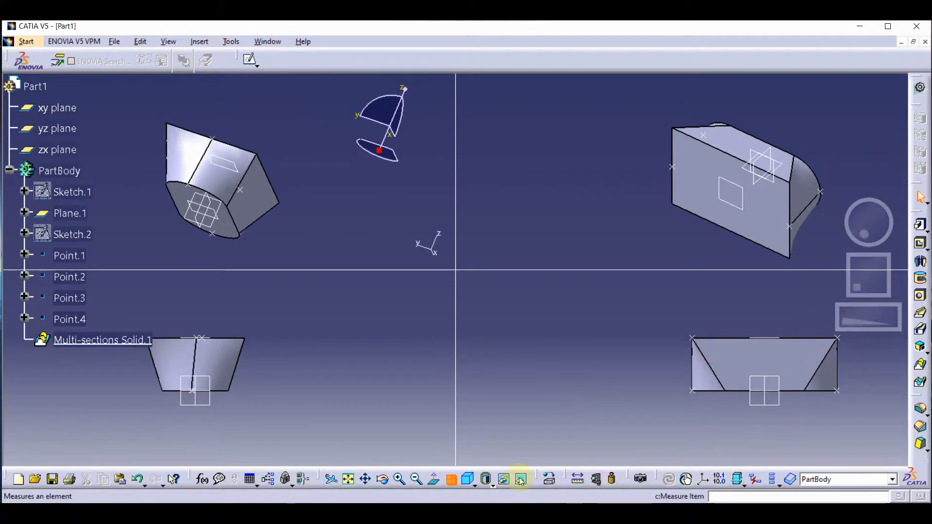
pyautogui.click(466, 478)
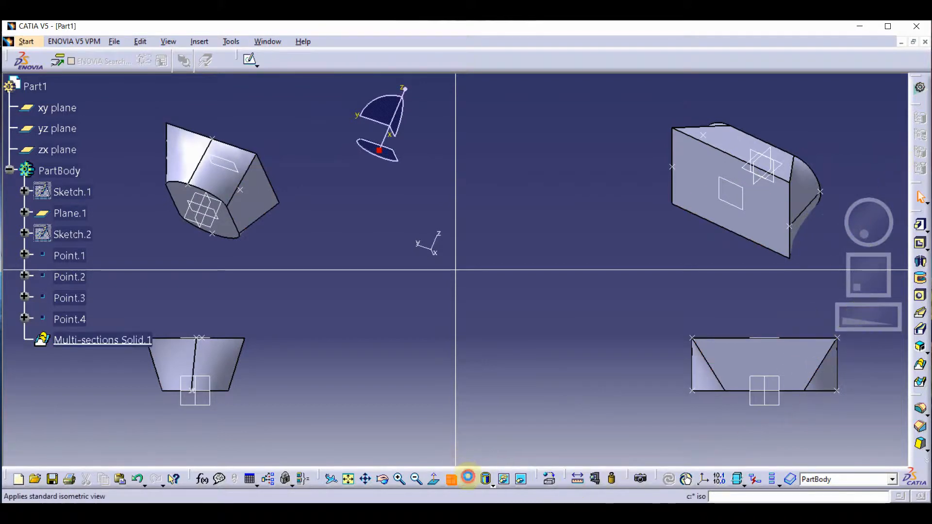
pyautogui.click(452, 481)
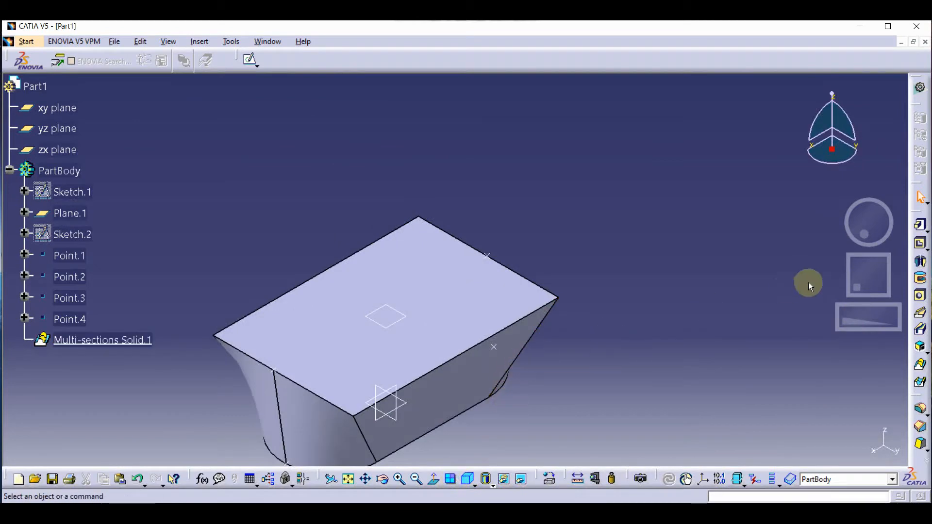
pyautogui.moveTo(889, 290); pyautogui.dragTo(868, 276)
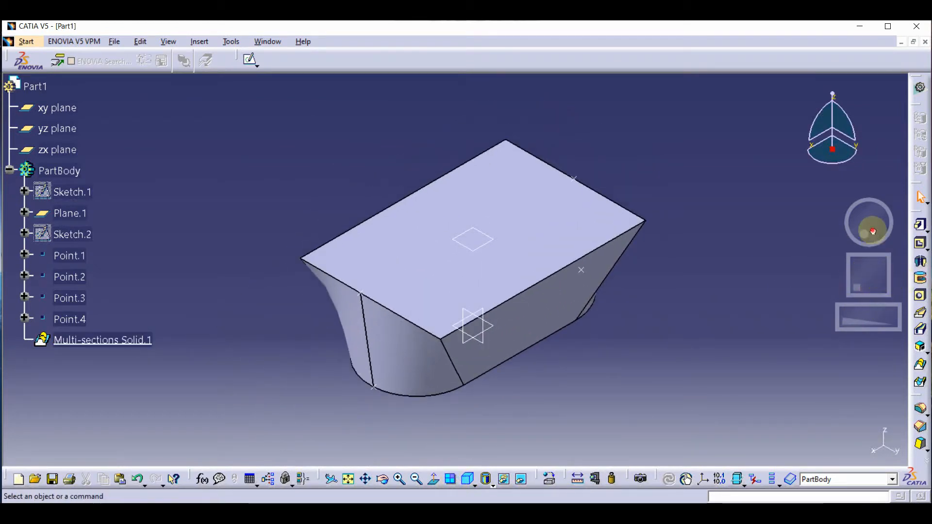
pyautogui.moveTo(869, 219); pyautogui.dragTo(861, 232)
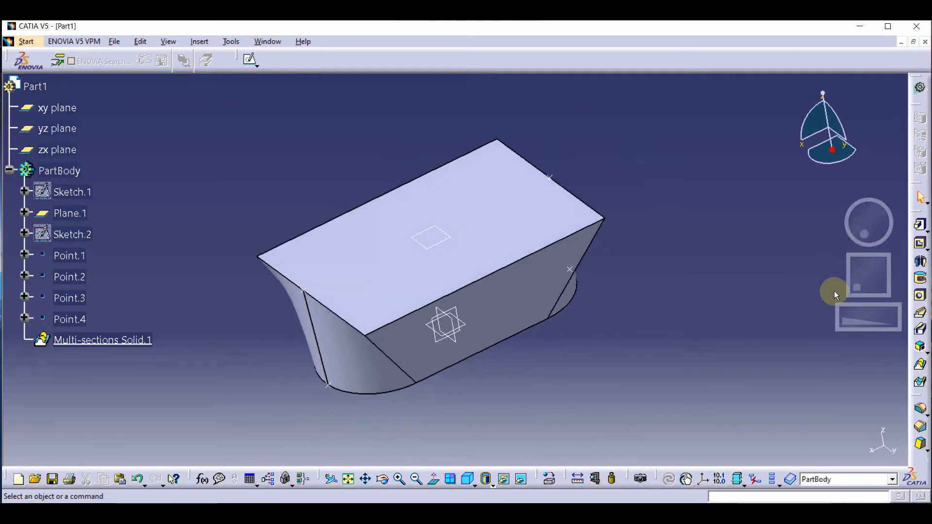